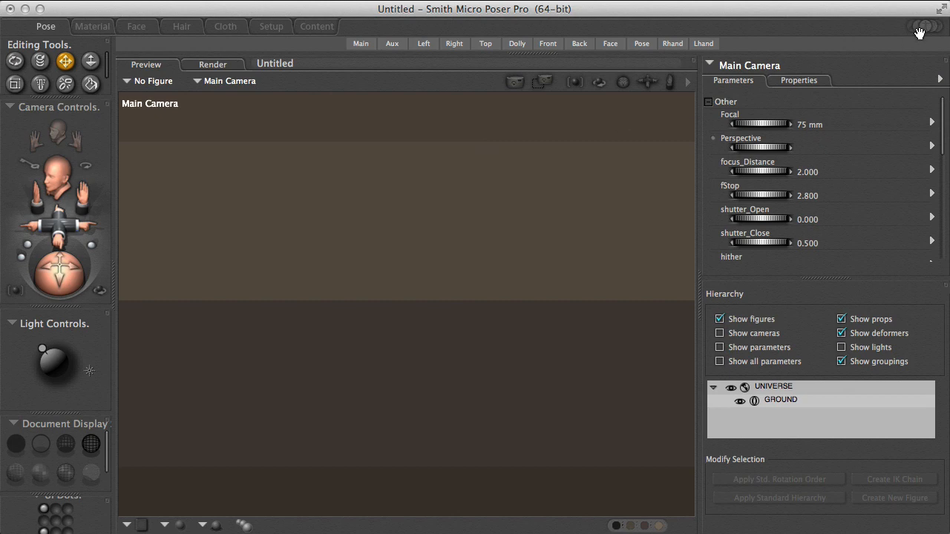
# - Add the Cube_LowPoly prop from the Morphing Primitives library to the empty scene and put the library away
pyautogui.moveTo(949, 74); pyautogui.dragTo(820, 23)
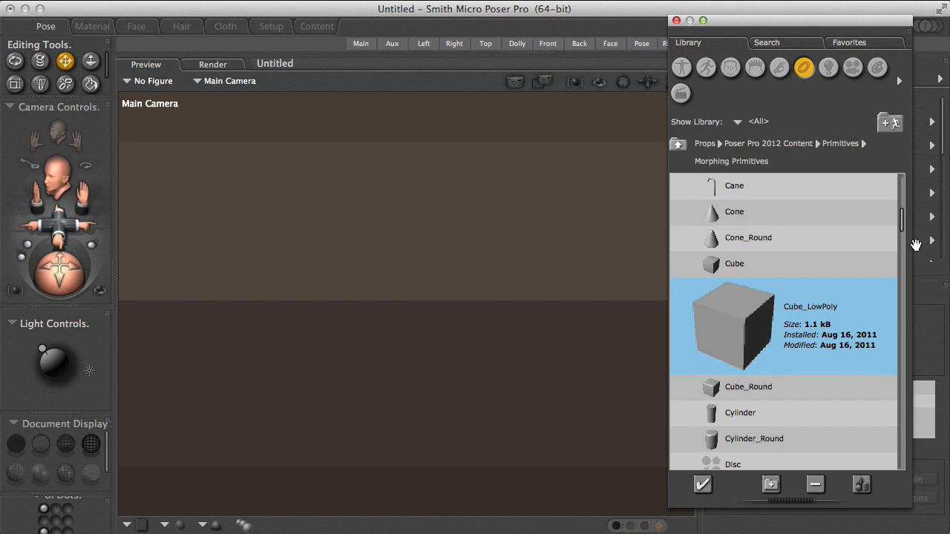
pyautogui.moveTo(904, 221); pyautogui.dragTo(889, 288)
pyautogui.scroll(-3, 889, 290)
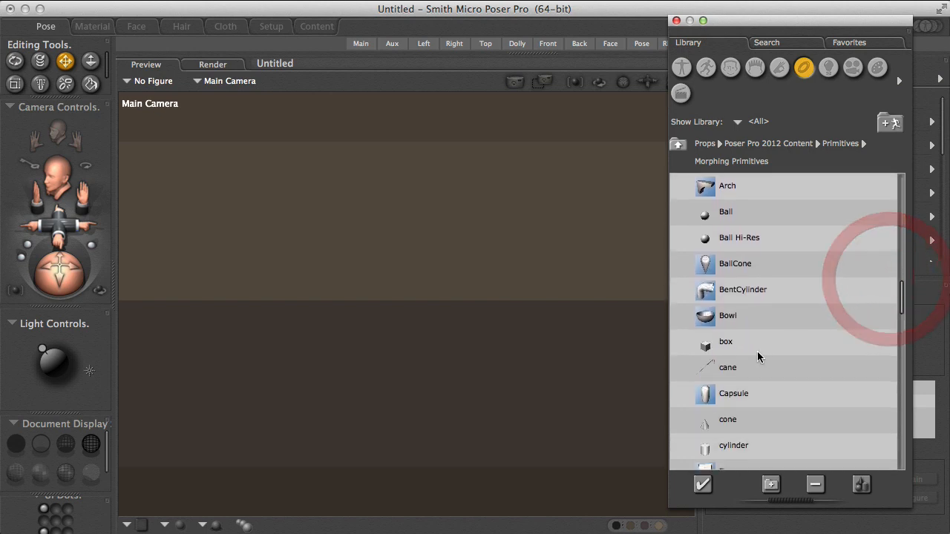
pyautogui.click(834, 353)
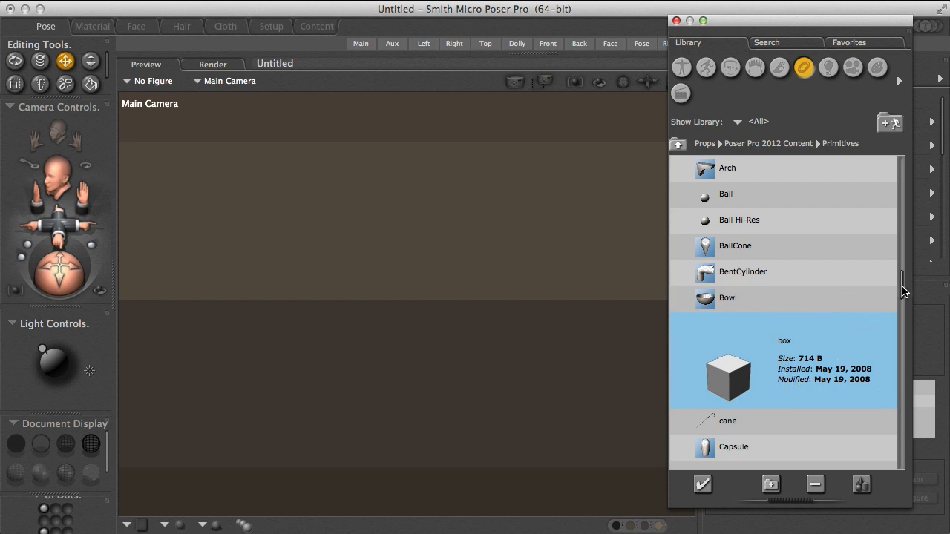
pyautogui.moveTo(903, 292); pyautogui.dragTo(904, 212)
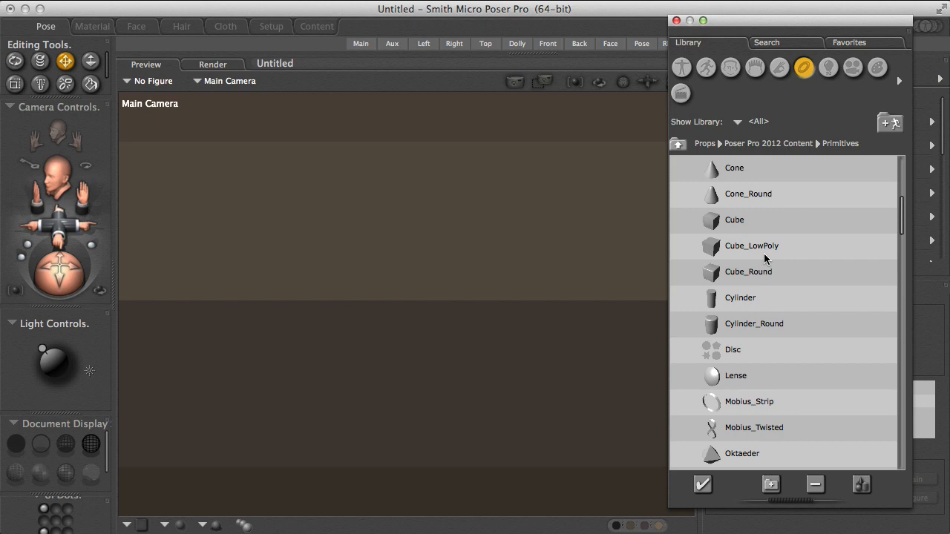
pyautogui.click(764, 257)
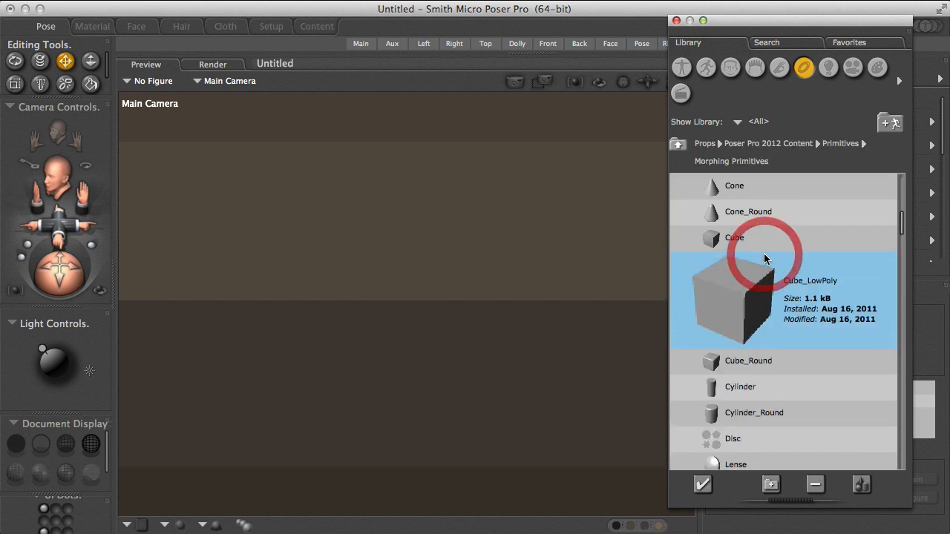
pyautogui.doubleClick(742, 301)
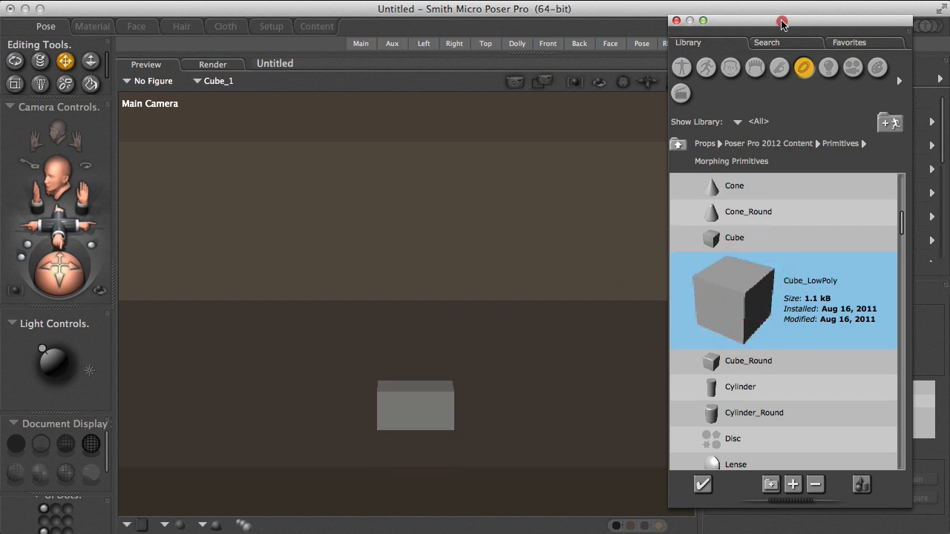
pyautogui.moveTo(780, 21); pyautogui.dragTo(949, 102)
# - Select the new cube in the scene and set its overall Scale to 500%
pyautogui.click(431, 410)
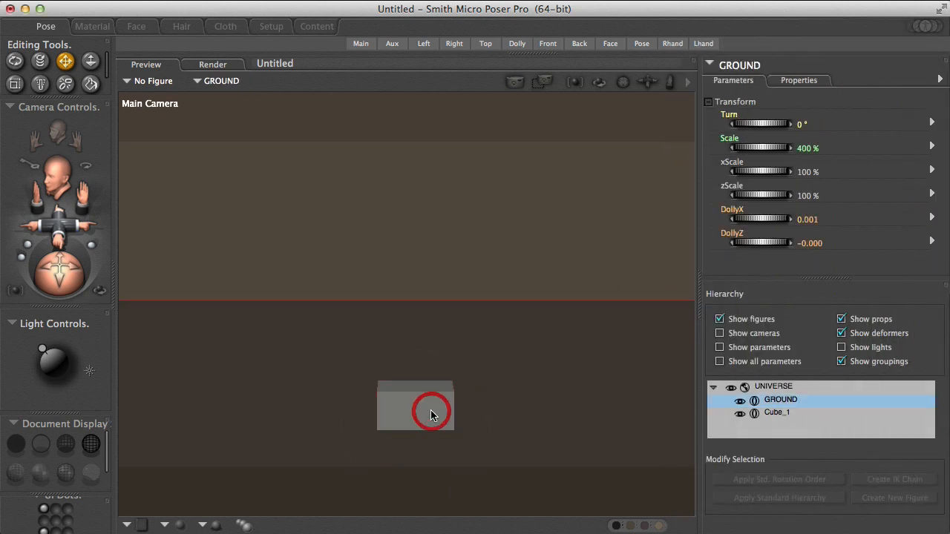
pyautogui.click(429, 408)
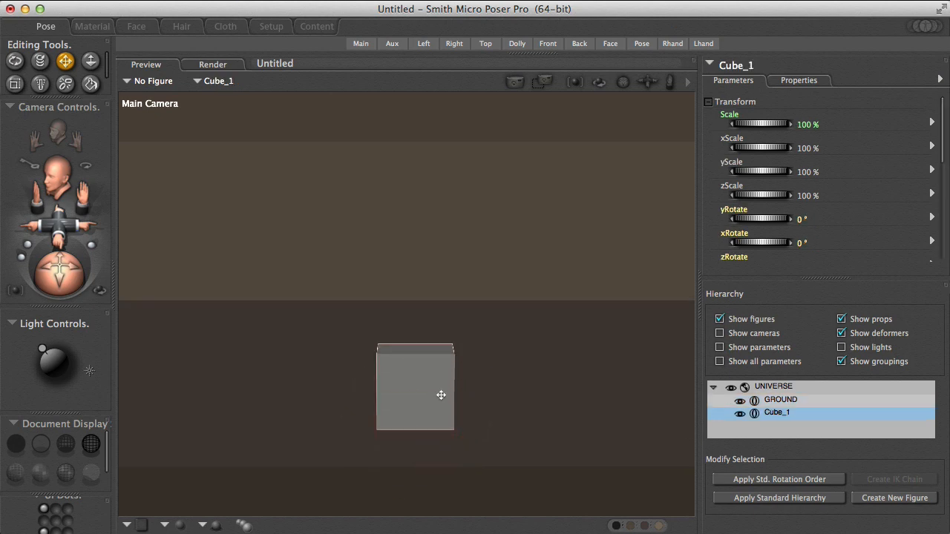
pyautogui.click(806, 124)
pyautogui.write('500')
pyautogui.press('Return')
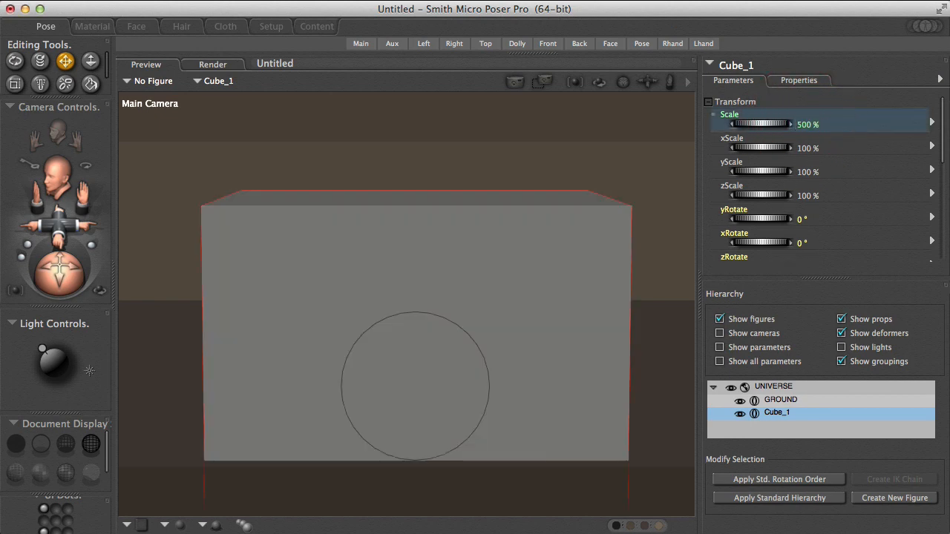
# - Enlarge the cube in the Aux camera to about 234% xScale, 138% yScale and 138% zScale, checking it from the Main camera
pyautogui.click(395, 45)
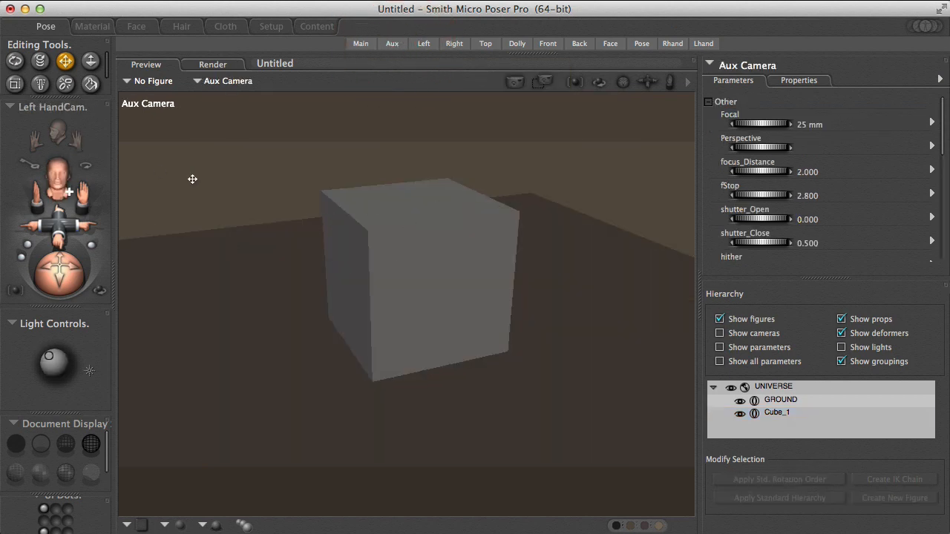
pyautogui.press('s')
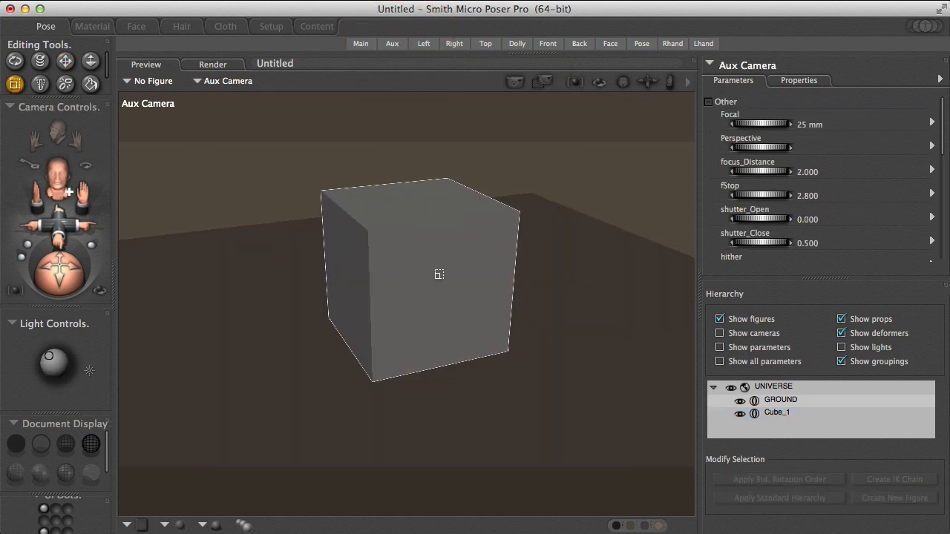
pyautogui.moveTo(437, 272); pyautogui.dragTo(467, 265)
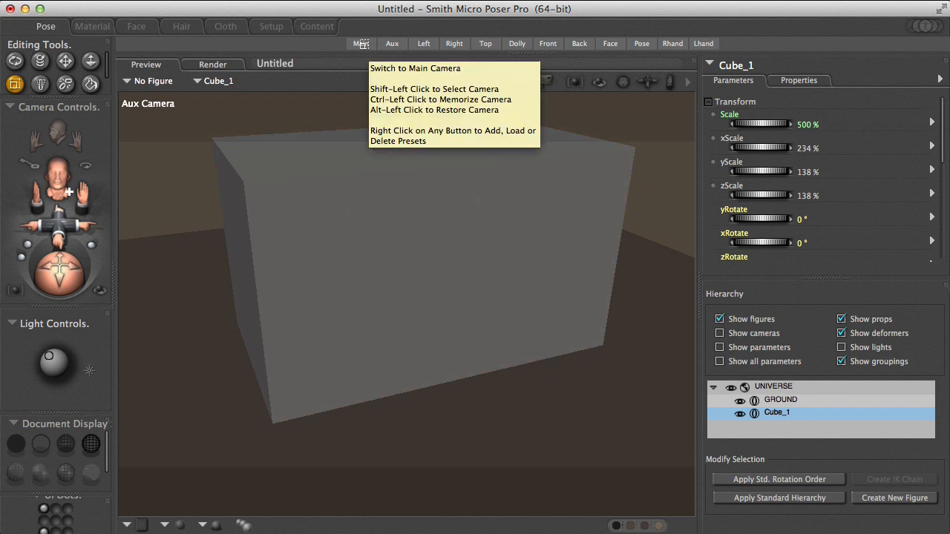
pyautogui.click(360, 44)
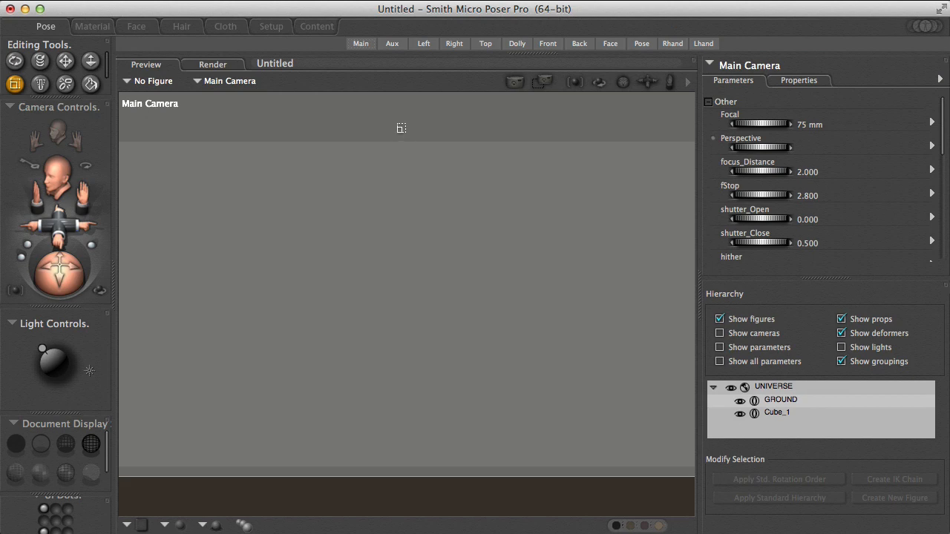
pyautogui.click(393, 45)
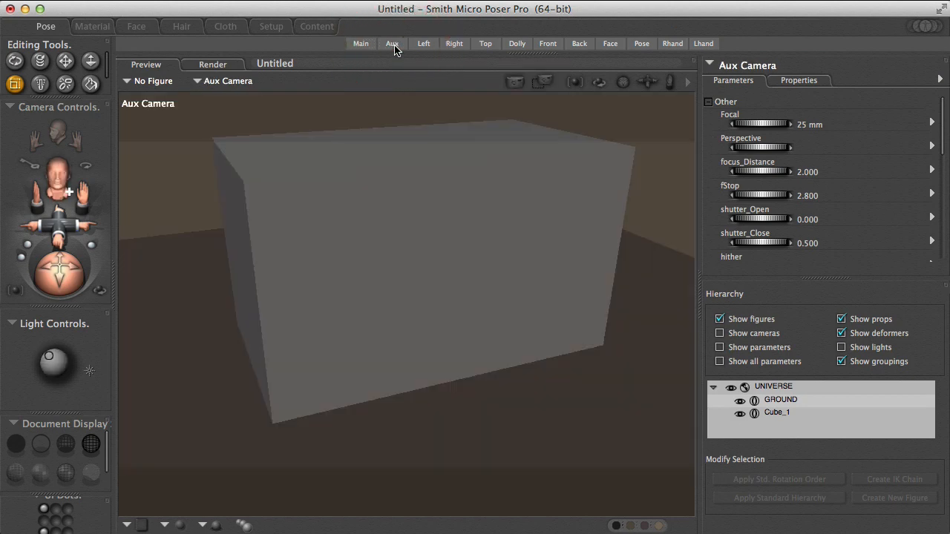
# - Set the cube's element style to Wireframe and rescale it to about 239% xScale, 105% yScale and 157% zScale
pyautogui.click(469, 302)
pyautogui.click(789, 414)
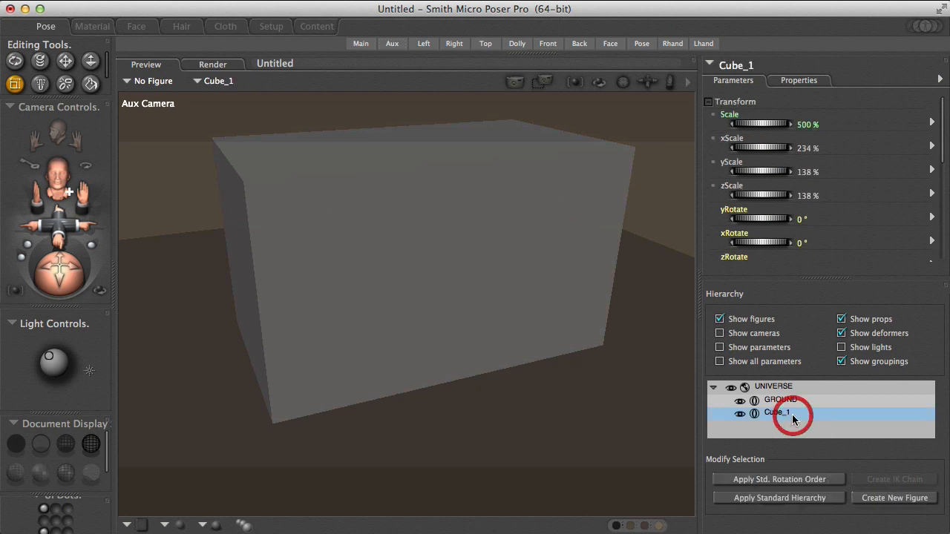
pyautogui.click(319, 7)
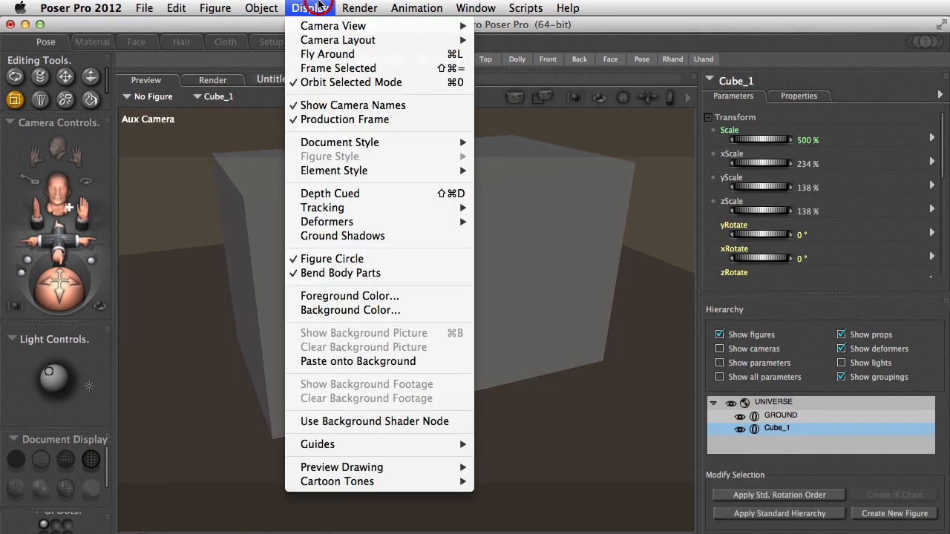
pyautogui.moveTo(357, 173)
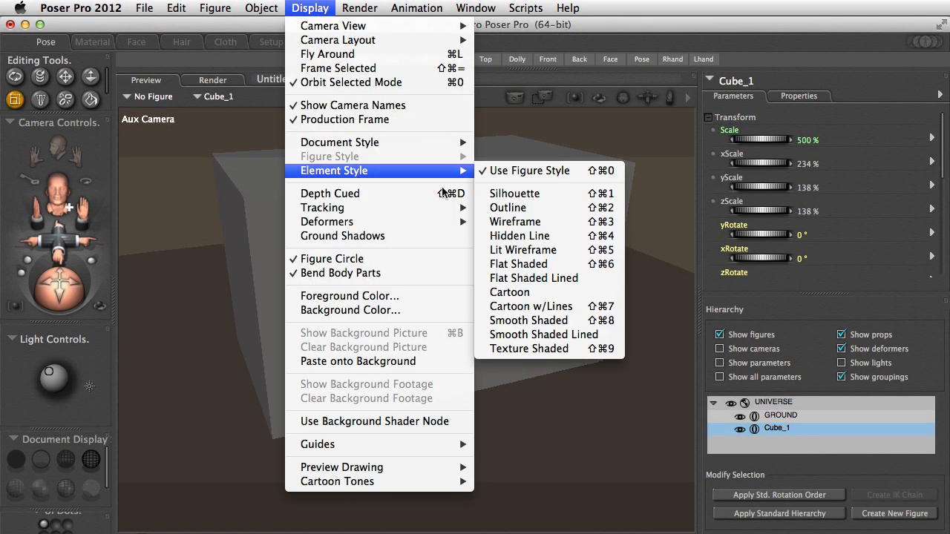
pyautogui.click(559, 224)
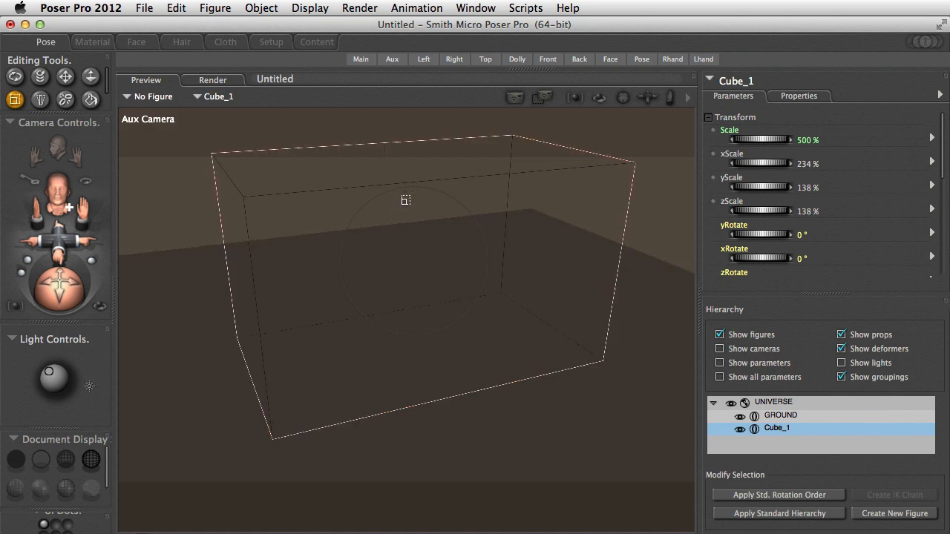
pyautogui.moveTo(403, 200); pyautogui.dragTo(409, 201)
# - Create a spotlight at the wireframe cube's upper corner, aimed down into it, and set its Angle End to 15
pyautogui.click(91, 387)
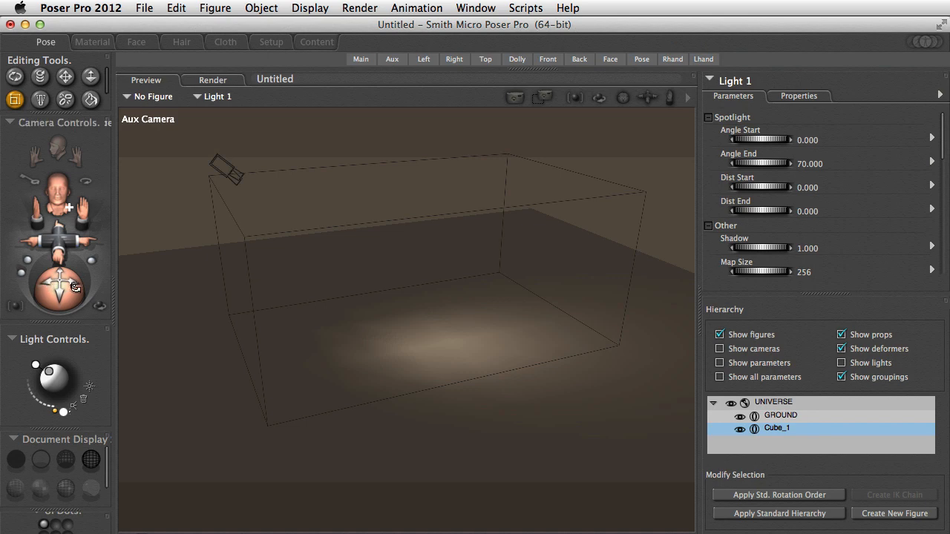
pyautogui.moveTo(60, 291); pyautogui.dragTo(20, 282)
pyautogui.click(14, 100)
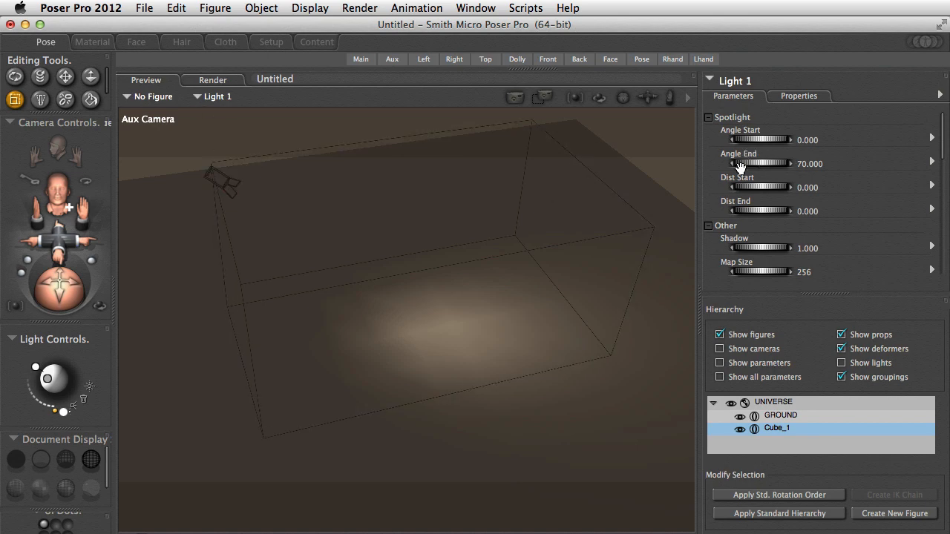
pyautogui.click(809, 164)
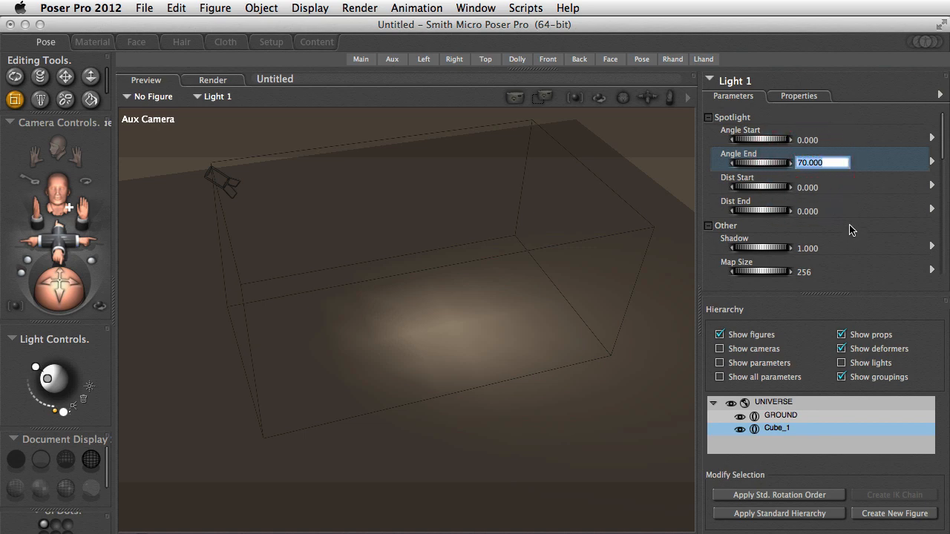
pyautogui.write('15')
pyautogui.press('Return')
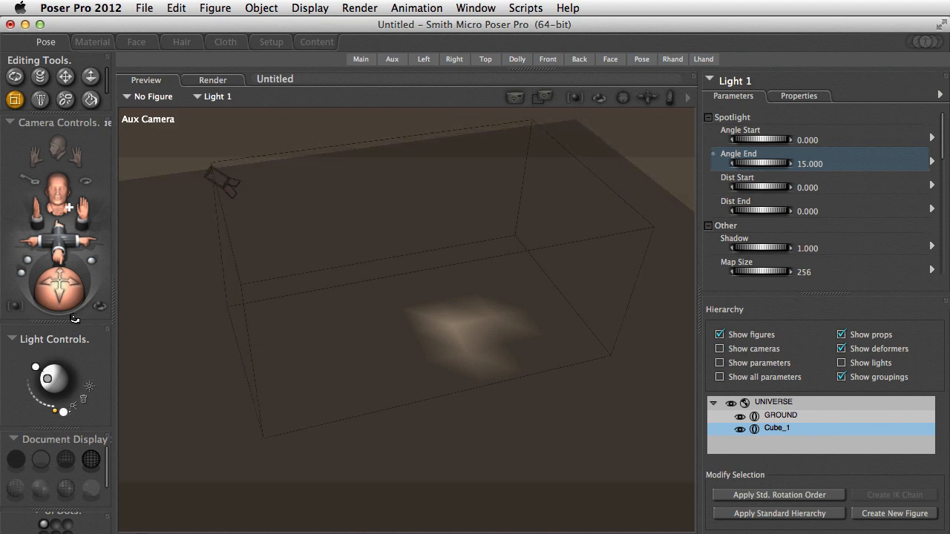
pyautogui.moveTo(67, 293)
pyautogui.mouseDown()
pyautogui.moveTo(111, 302)
pyautogui.moveTo(53, 283)
pyautogui.mouseUp()
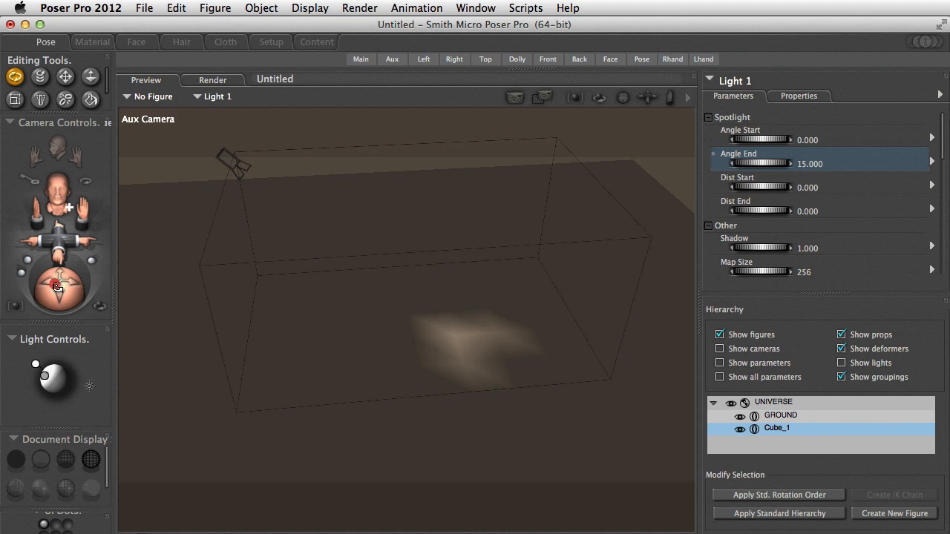
# - Switch to the Main camera, angle it down towards the lit ground, and drop the cube to the floor
pyautogui.click(360, 60)
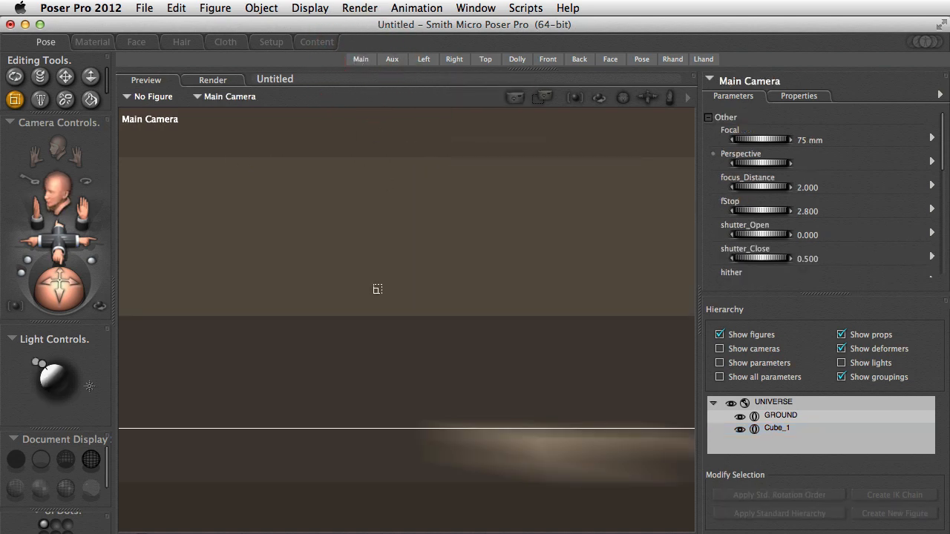
pyautogui.click(58, 288)
pyautogui.moveTo(58, 288); pyautogui.dragTo(69, 298)
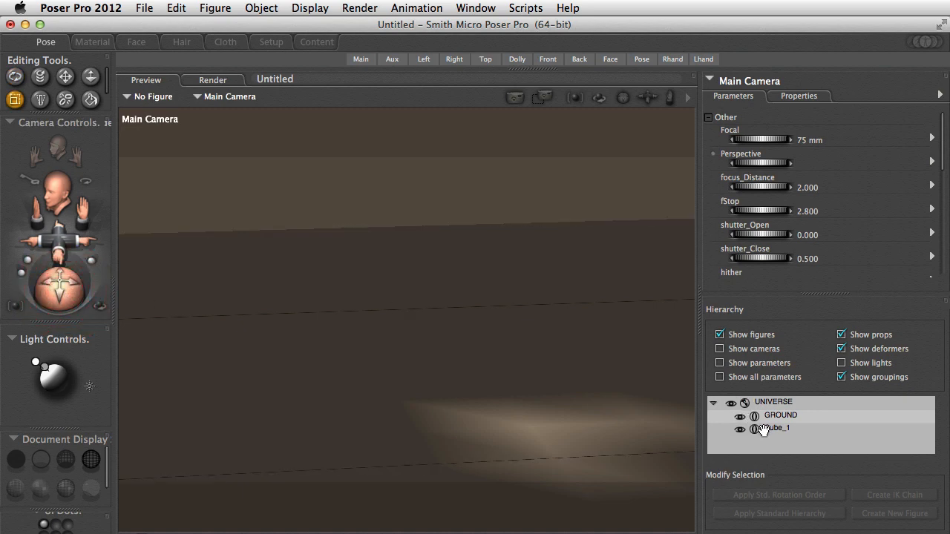
pyautogui.click(770, 432)
pyautogui.press('super+d')
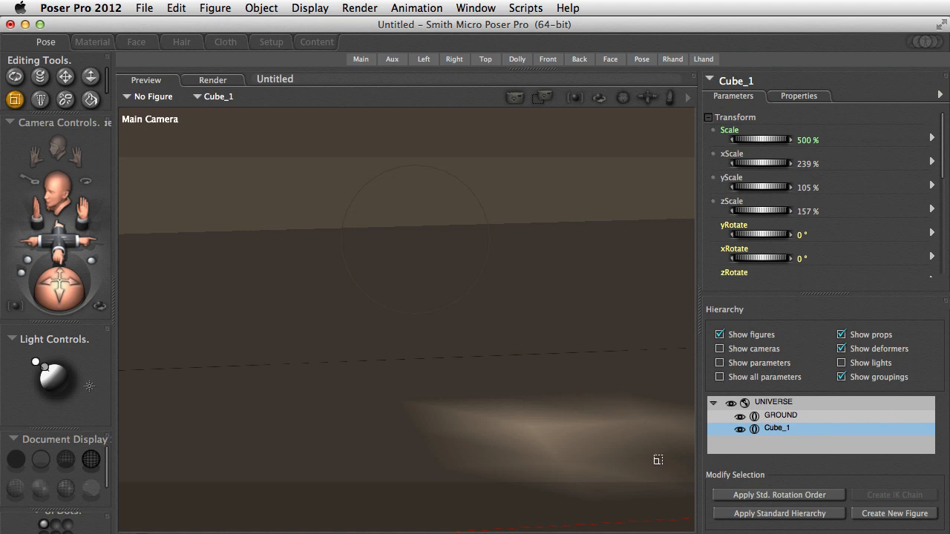
# - Launch the Reality Render Editor and show the volume definitions for the whole scene
pyautogui.click(369, 9)
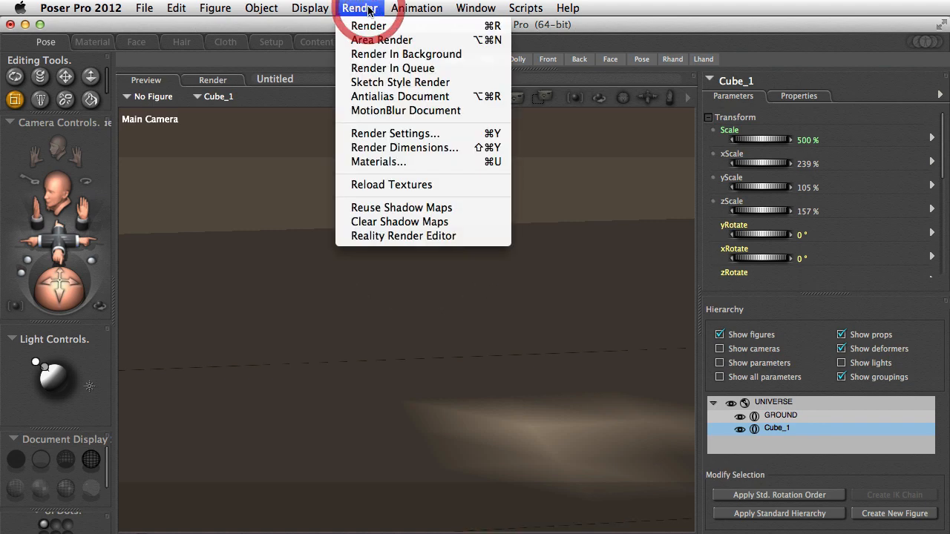
pyautogui.click(460, 237)
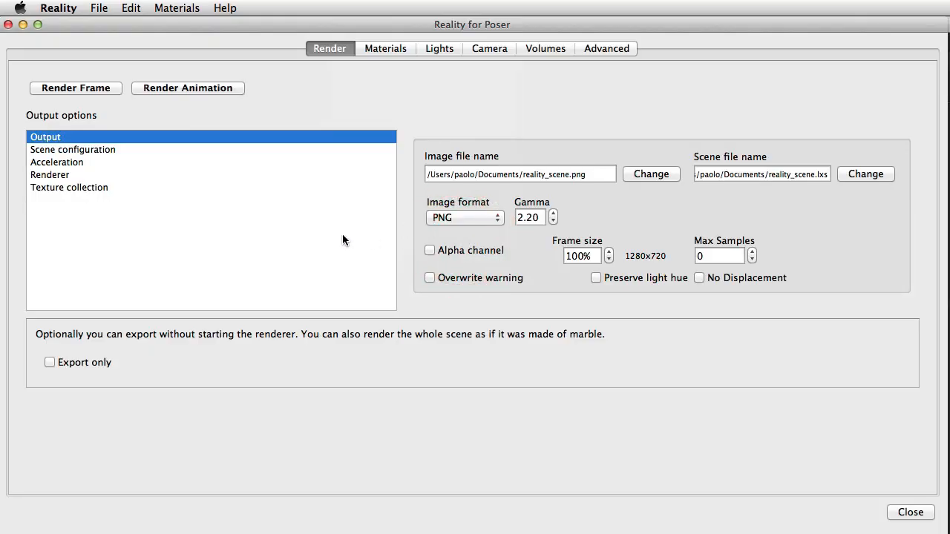
pyautogui.click(396, 51)
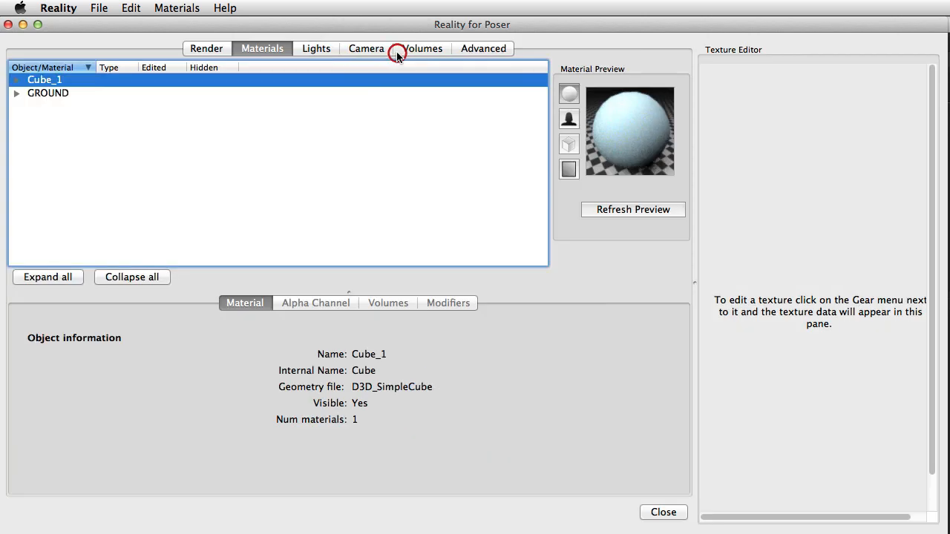
pyautogui.click(417, 50)
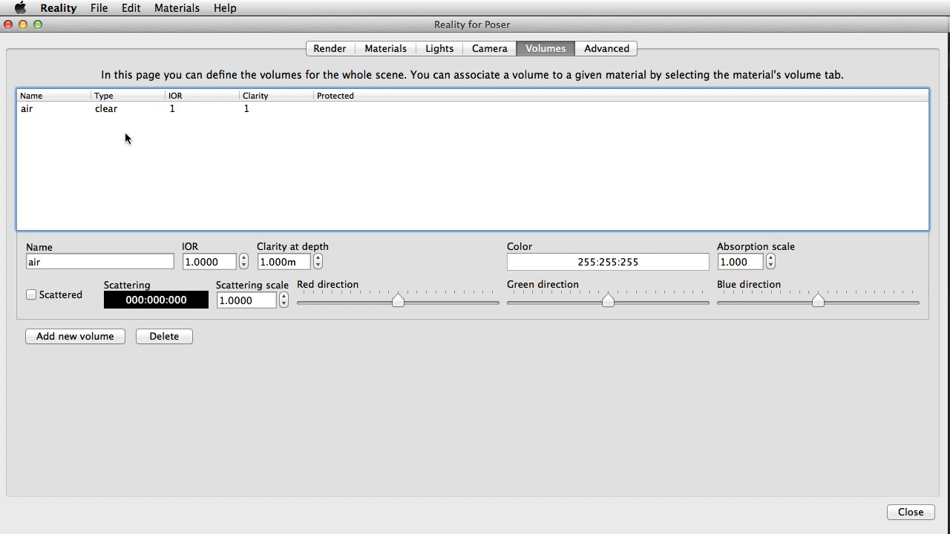
# - Add a new volume below the air volume and name it Fog
pyautogui.click(116, 109)
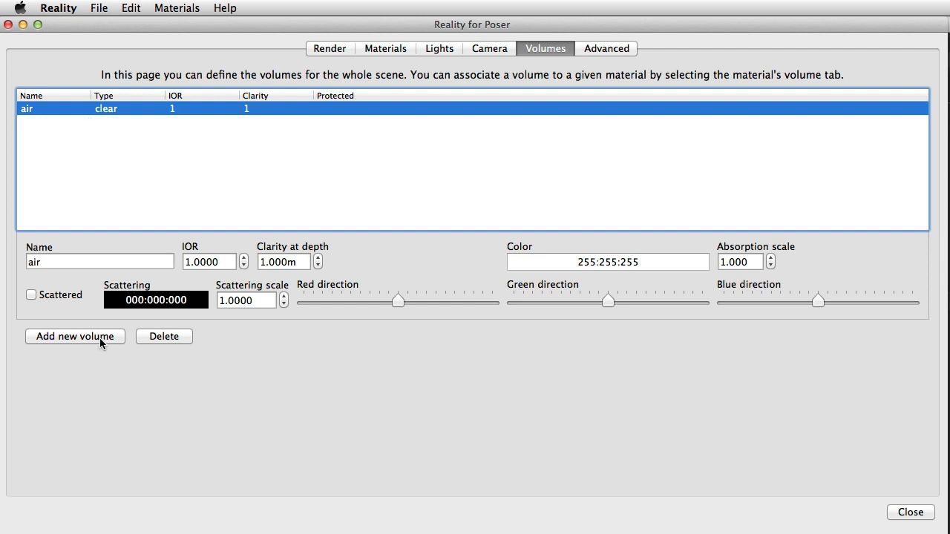
pyautogui.click(75, 336)
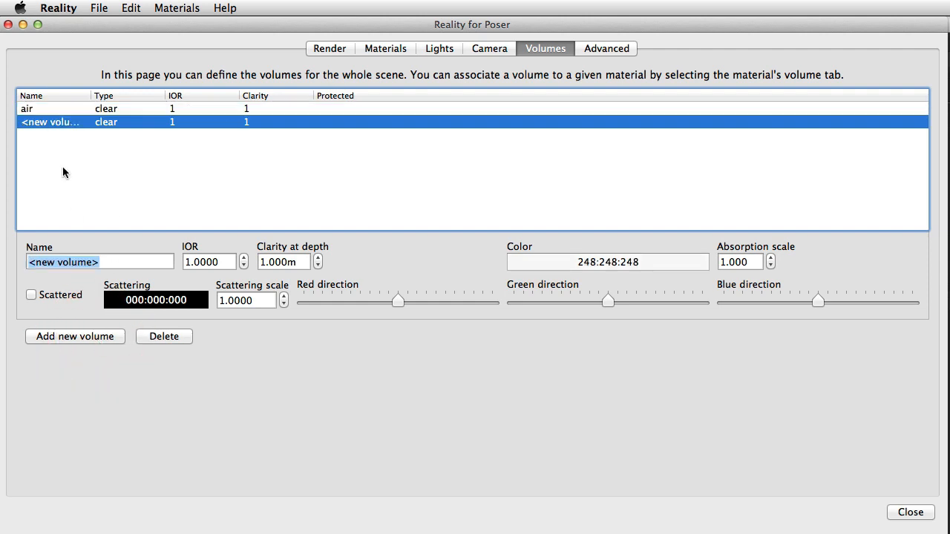
pyautogui.click(96, 261)
pyautogui.moveTo(111, 263); pyautogui.dragTo(6, 260)
pyautogui.write('Fog')
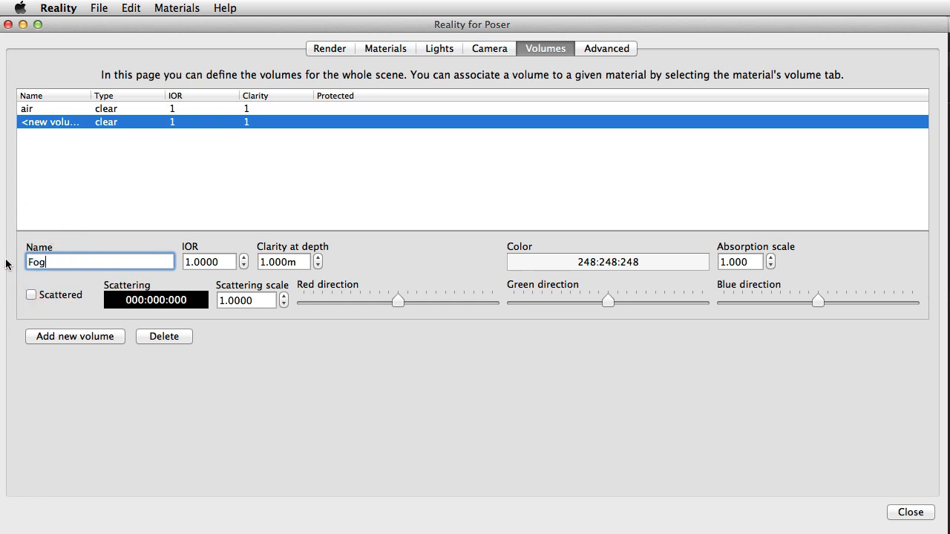
pyautogui.press('Tab')
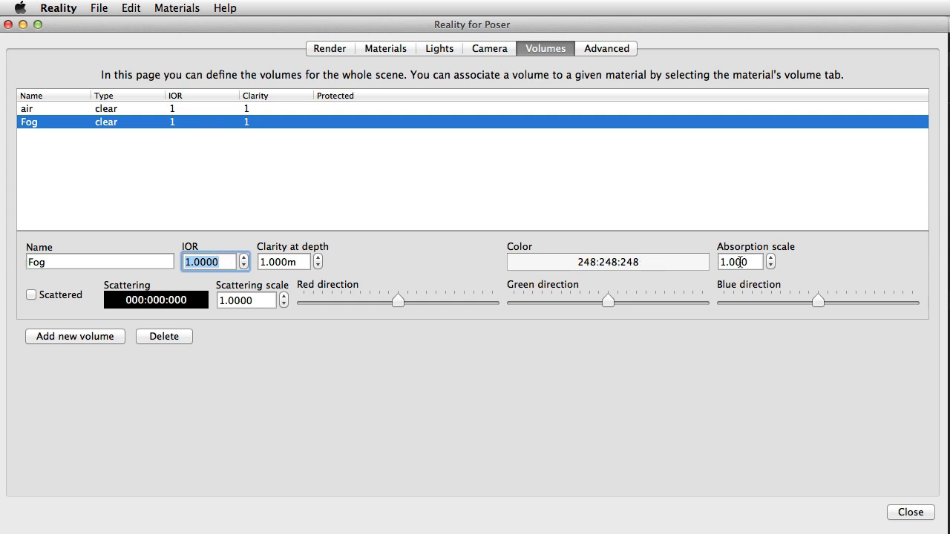
# - Make the Fog volume scattered and set its scattering color to RGB 14, 14, 14
pyautogui.click(31, 296)
pyautogui.click(161, 300)
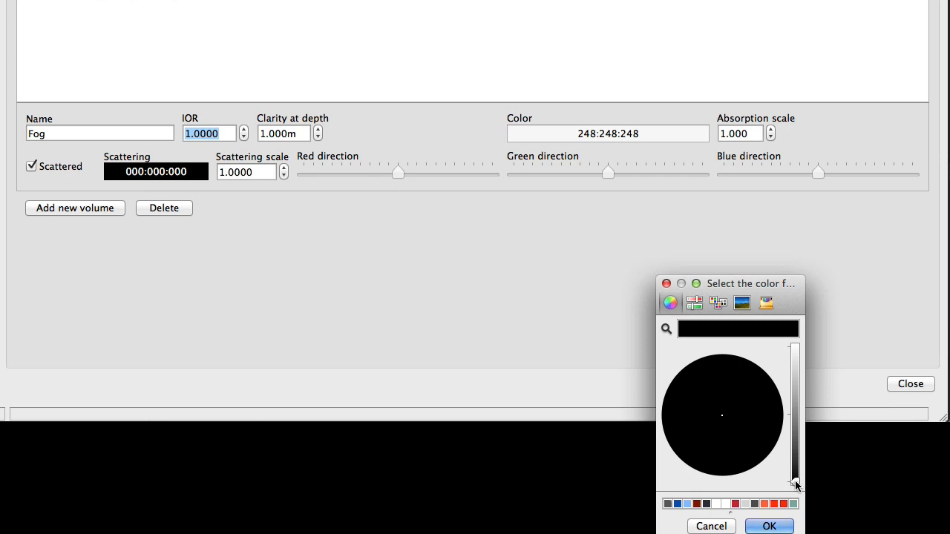
pyautogui.moveTo(797, 481); pyautogui.dragTo(796, 475)
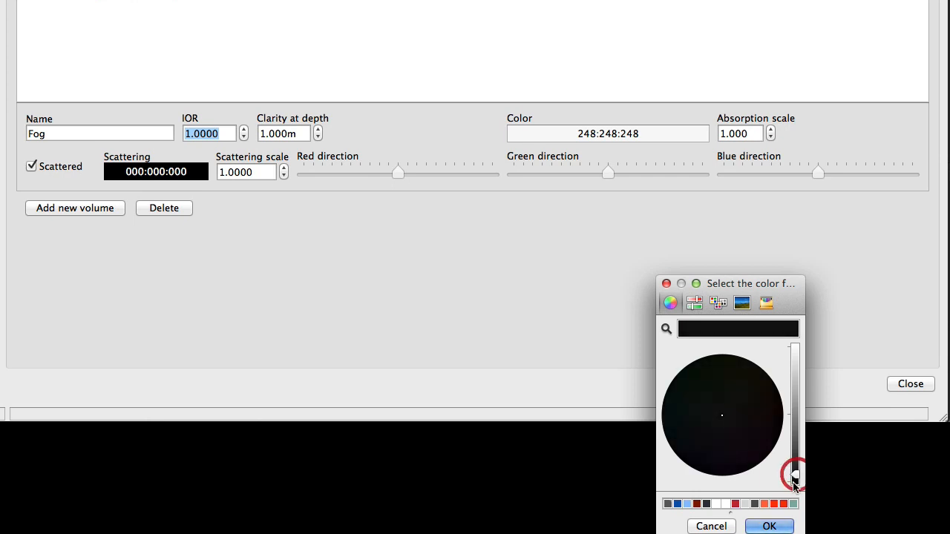
pyautogui.click(694, 303)
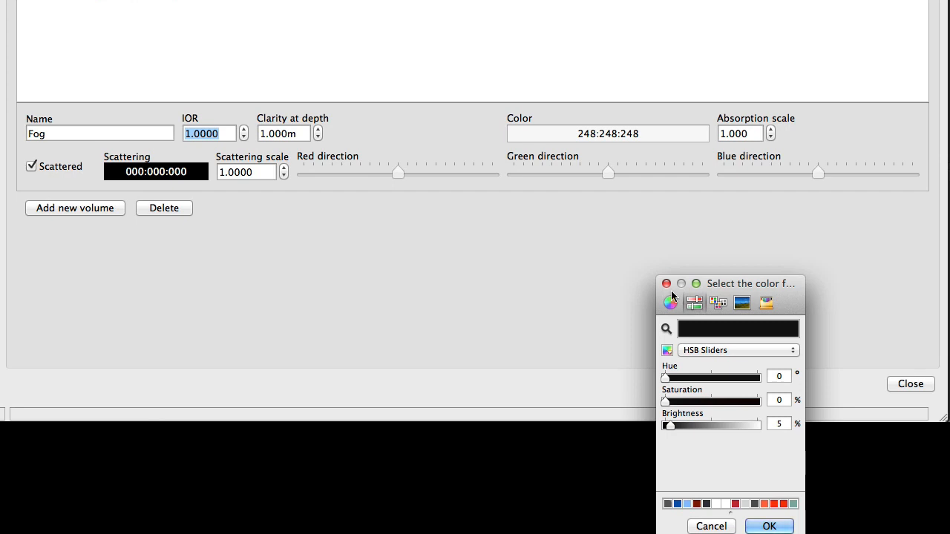
pyautogui.click(711, 349)
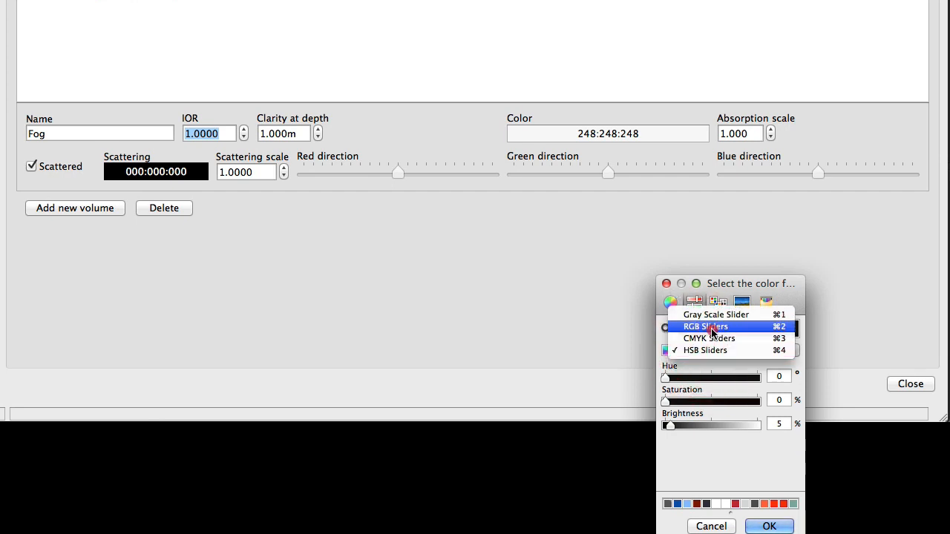
pyautogui.click(711, 328)
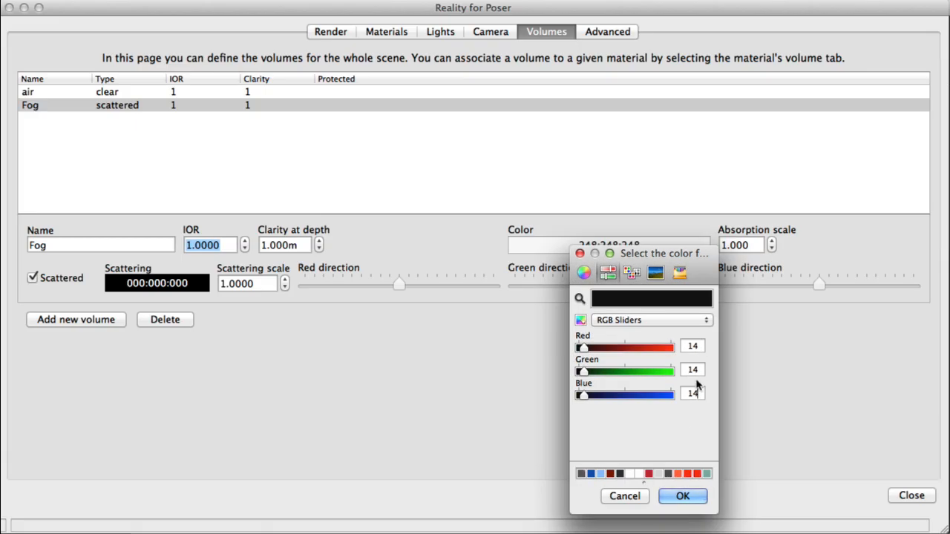
pyautogui.click(683, 497)
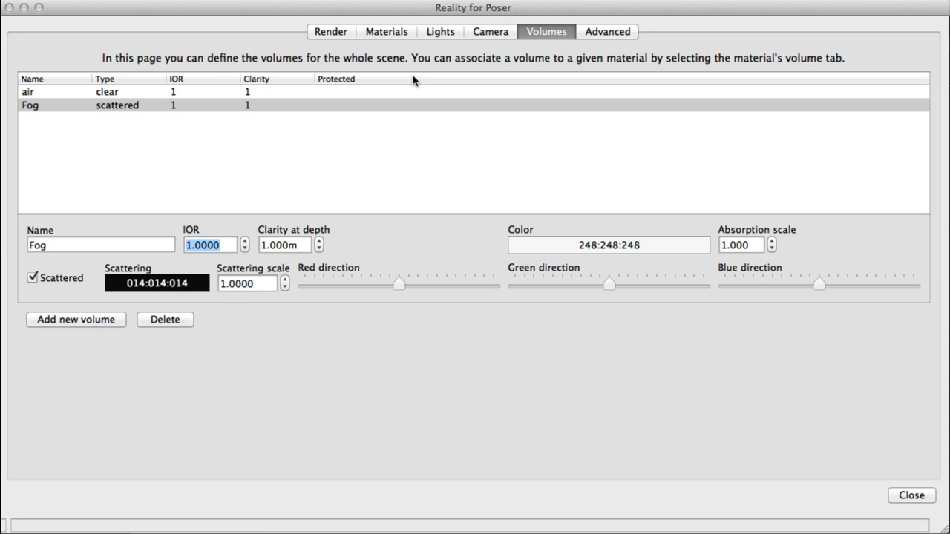
# - Convert the Preview material of Cube_1 to Null and assign Fog as its inner volume
pyautogui.click(396, 32)
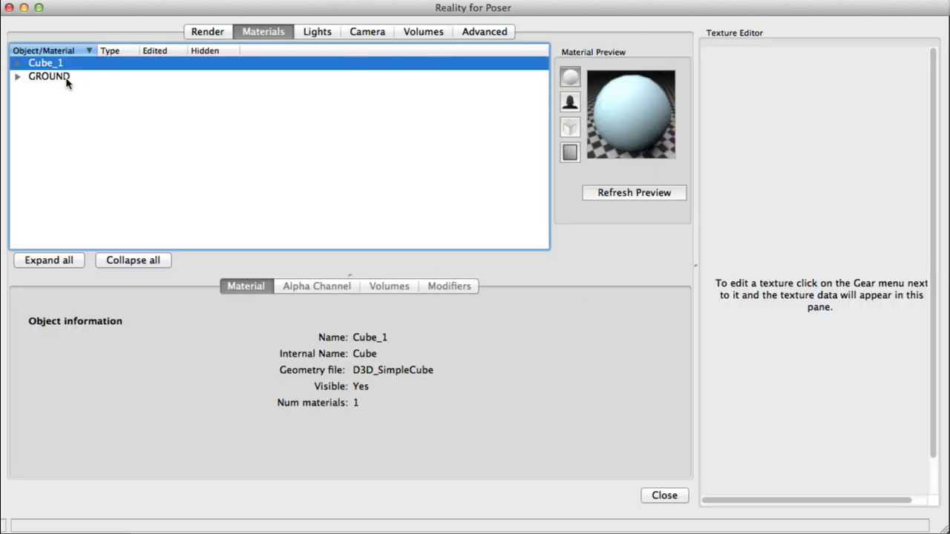
pyautogui.click(17, 64)
pyautogui.click(87, 80)
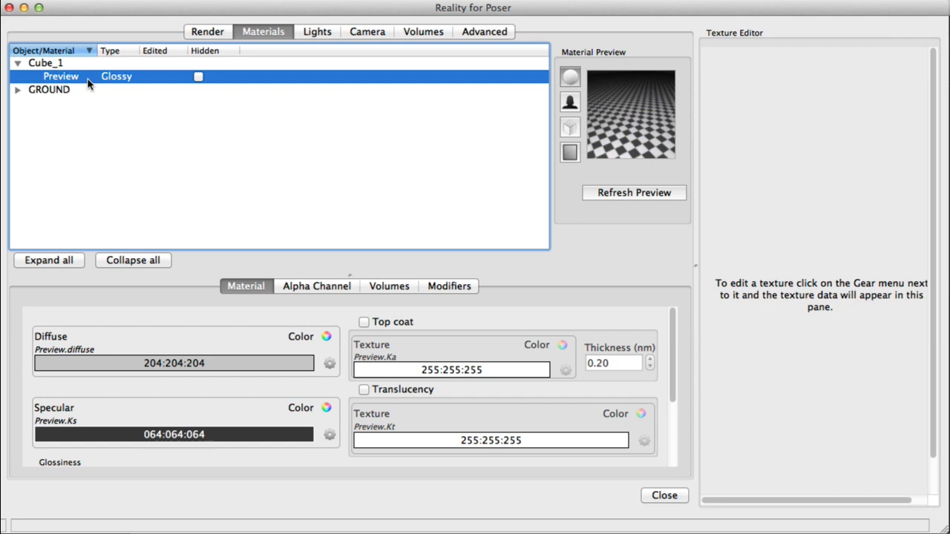
pyautogui.moveTo(695, 260); pyautogui.dragTo(656, 266)
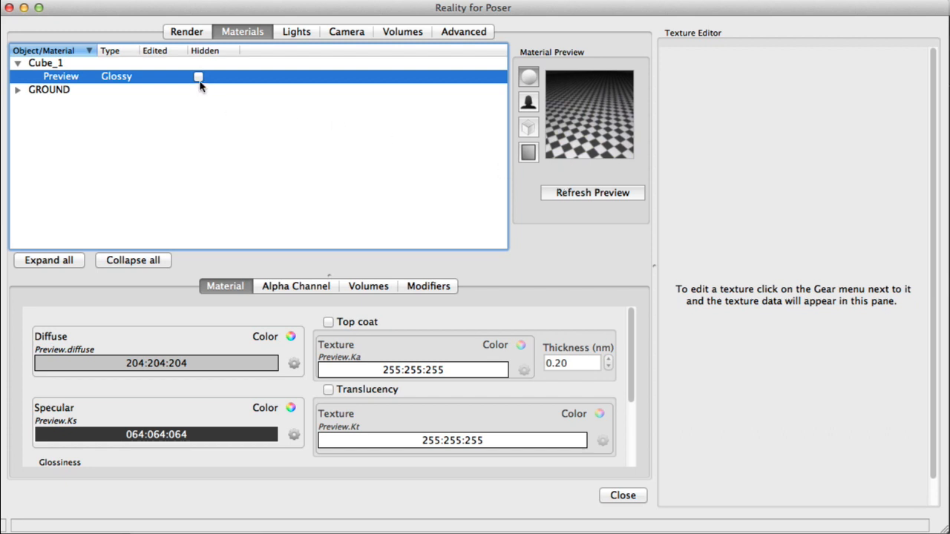
pyautogui.rightClick(128, 78)
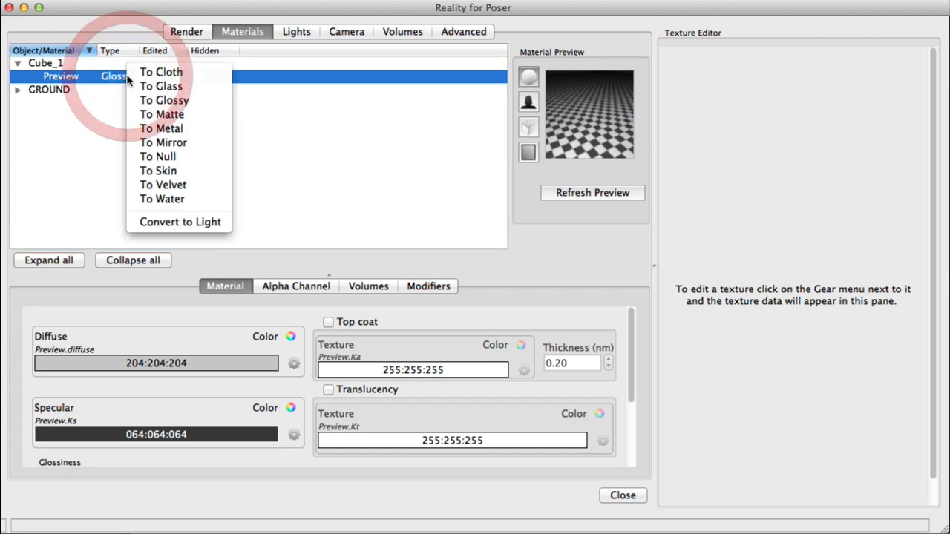
pyautogui.click(200, 164)
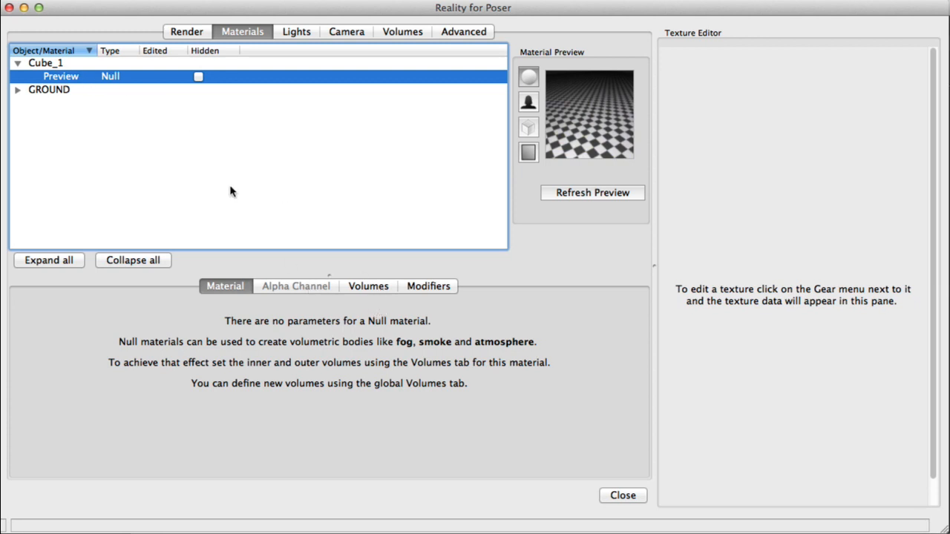
pyautogui.click(391, 287)
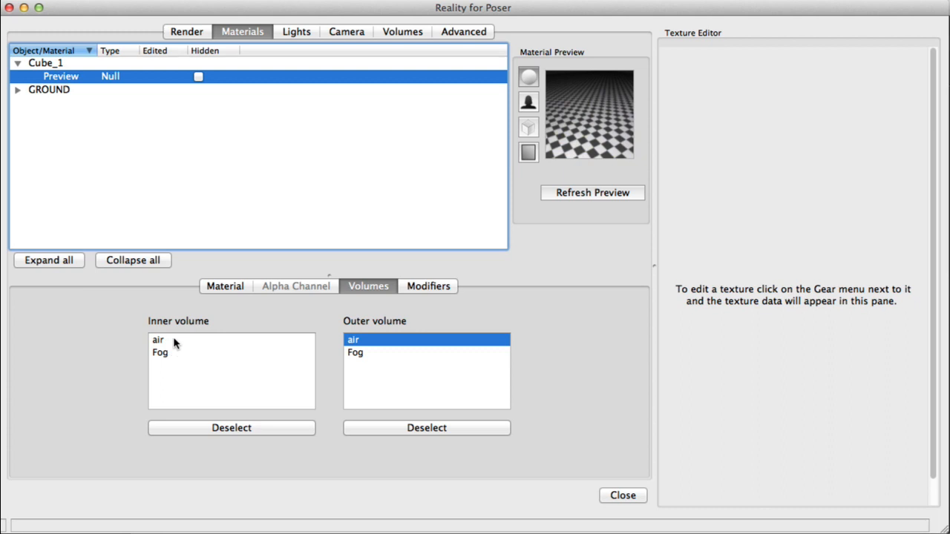
pyautogui.click(165, 356)
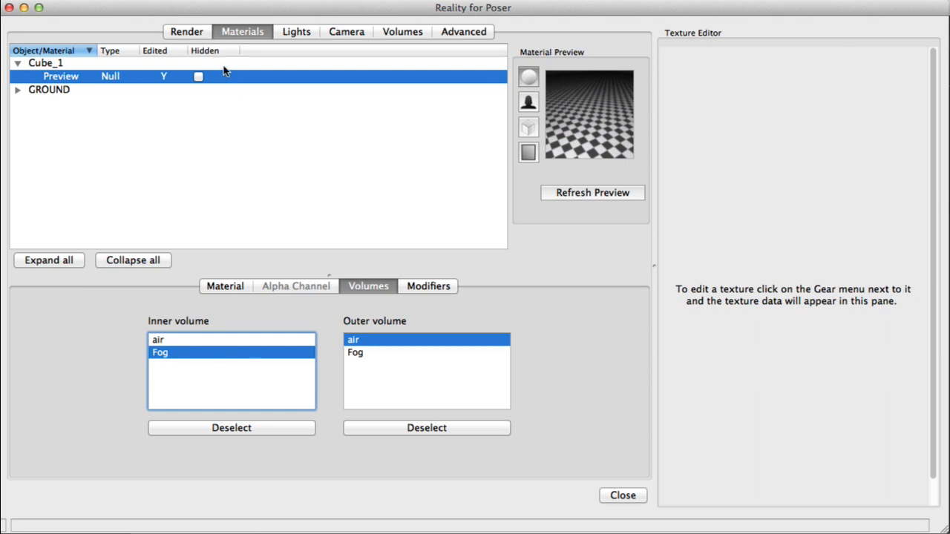
# - Set the frame size in the render output options to 50%
pyautogui.click(189, 34)
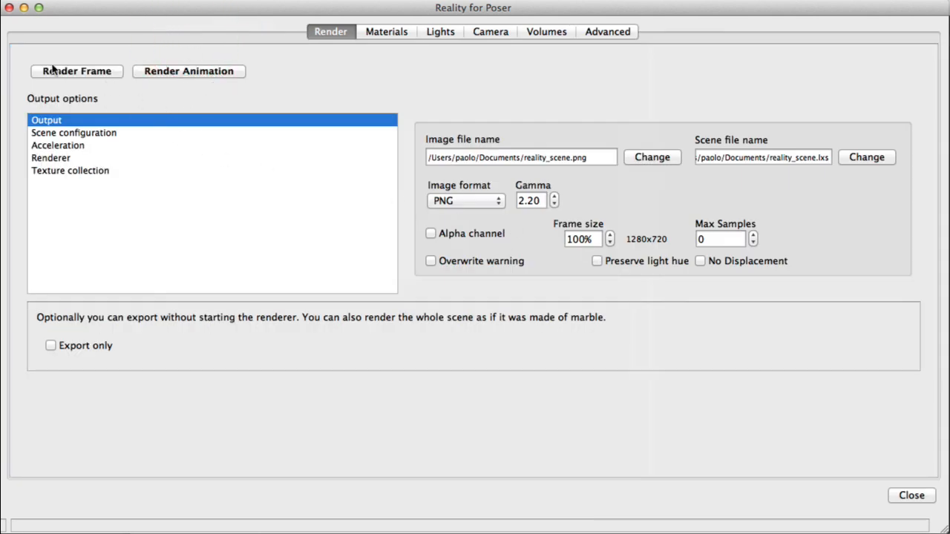
pyautogui.click(610, 243)
pyautogui.click(610, 242)
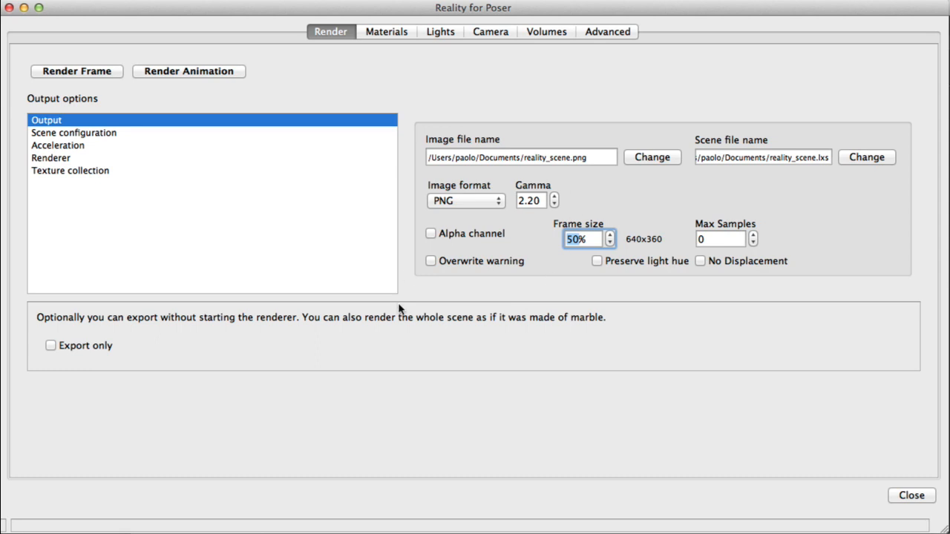
pyautogui.click(111, 77)
# - Disable the infinite light, Light 4, in the scene's light list
pyautogui.click(440, 32)
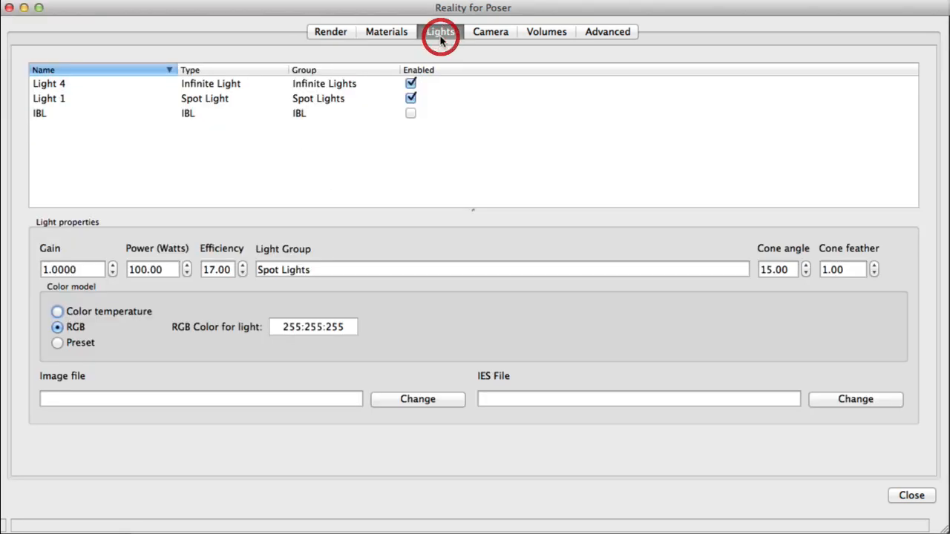
pyautogui.click(229, 85)
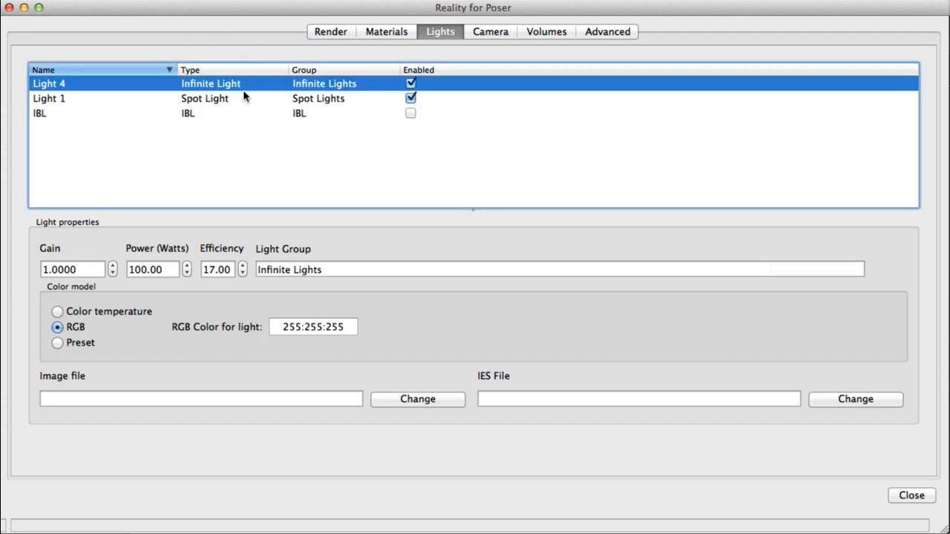
pyautogui.click(410, 85)
# - Set the spot light's cone angle to 15 and switch its color model to Color temperature
pyautogui.click(299, 96)
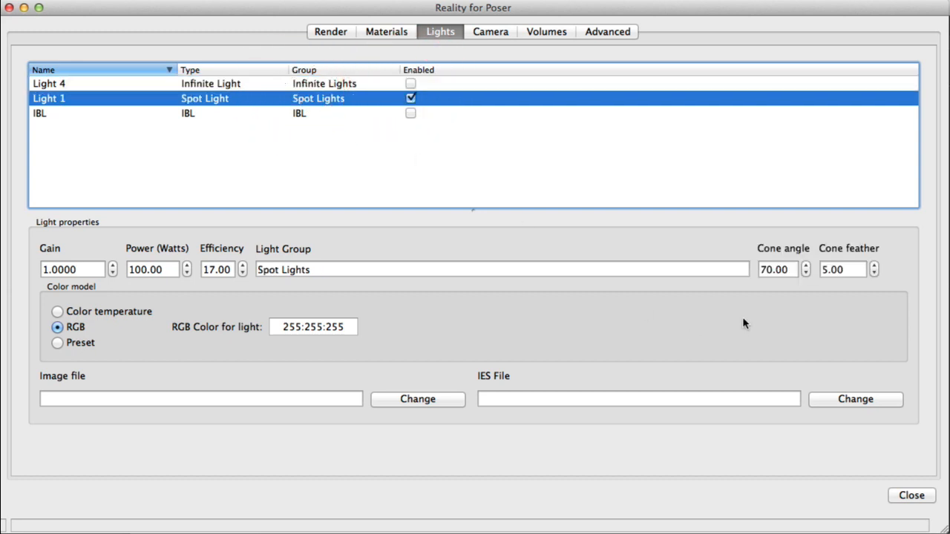
pyautogui.doubleClick(771, 270)
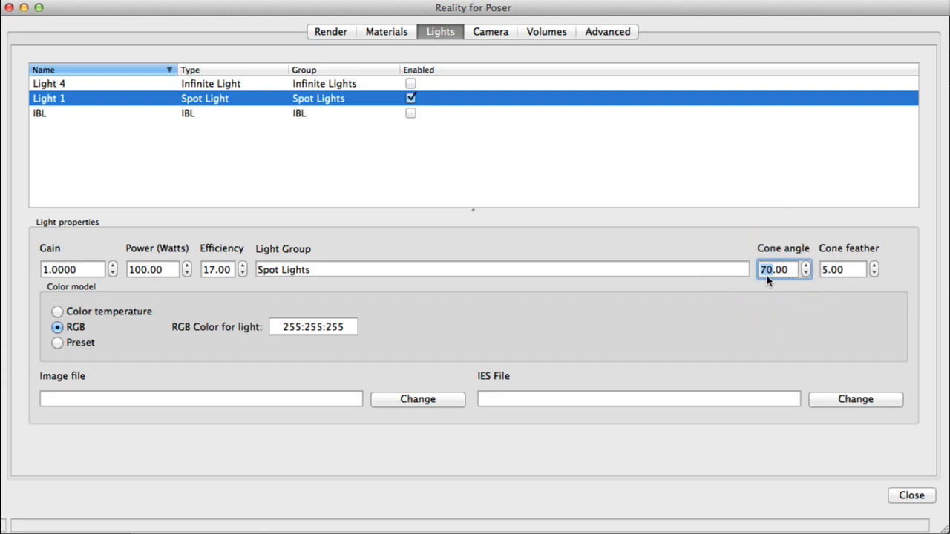
pyautogui.write('15')
pyautogui.press('Tab')
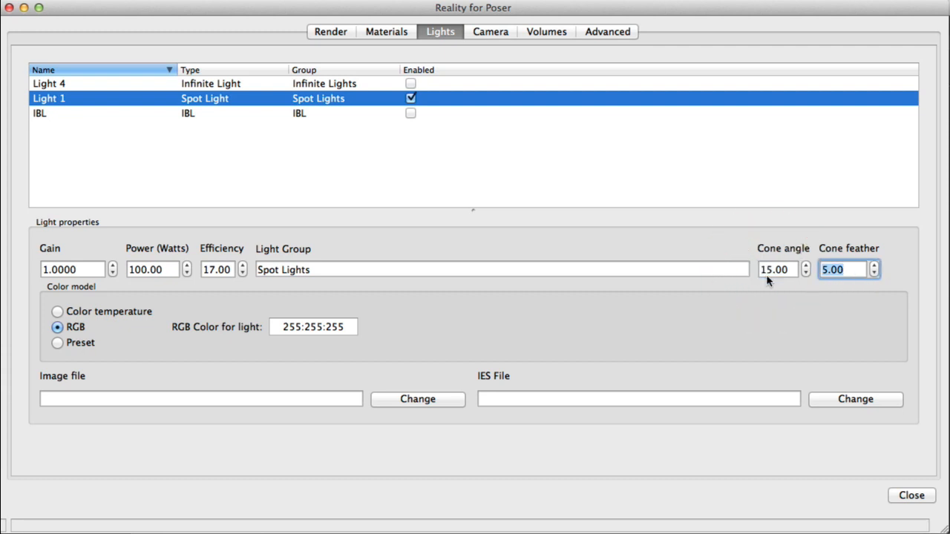
pyautogui.click(772, 272)
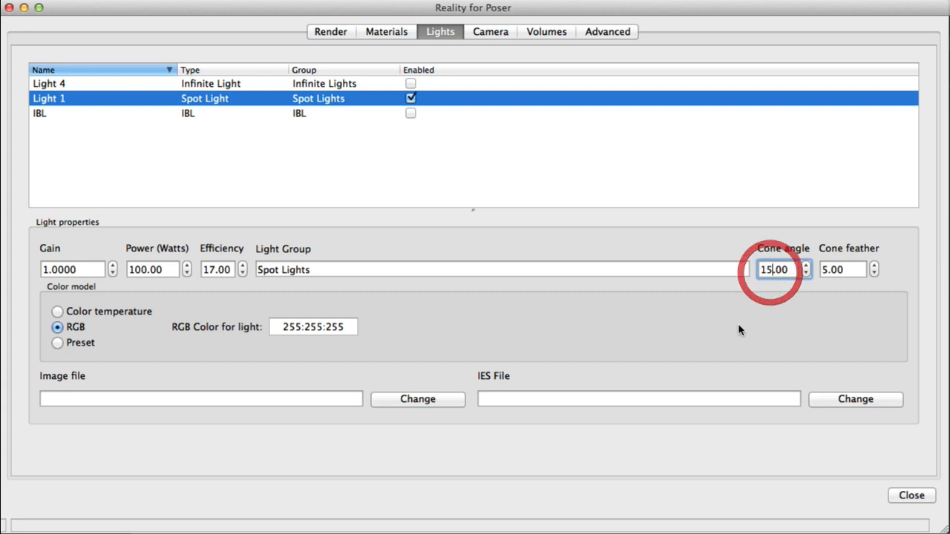
pyautogui.click(80, 316)
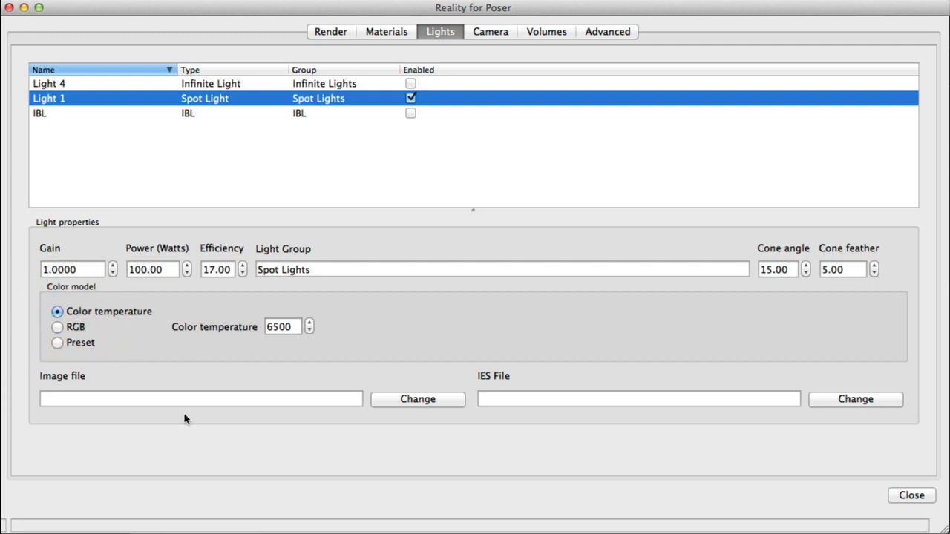
# - Render the frame in LuxRender and refresh the image of the light beam in the fog
pyautogui.click(946, 380)
pyautogui.press('super+Tab')
pyautogui.click(330, 32)
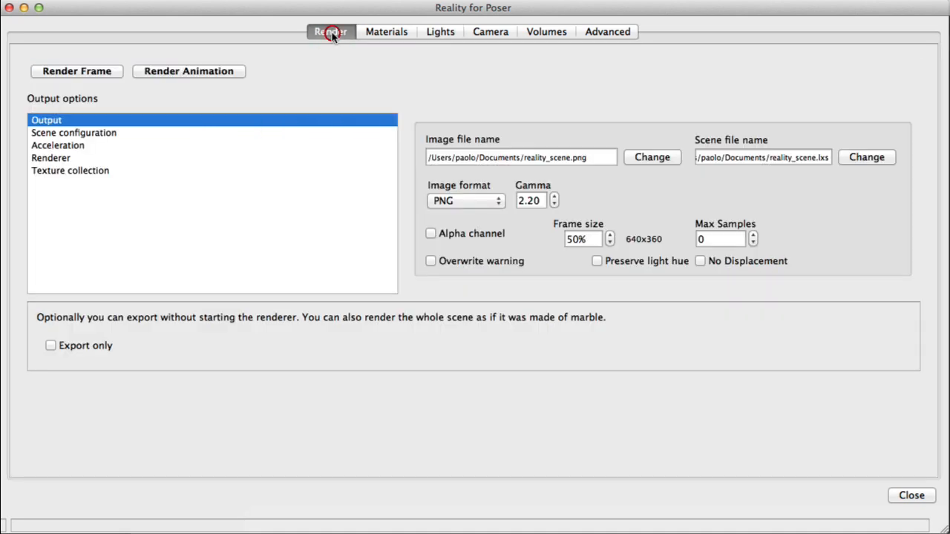
pyautogui.click(92, 73)
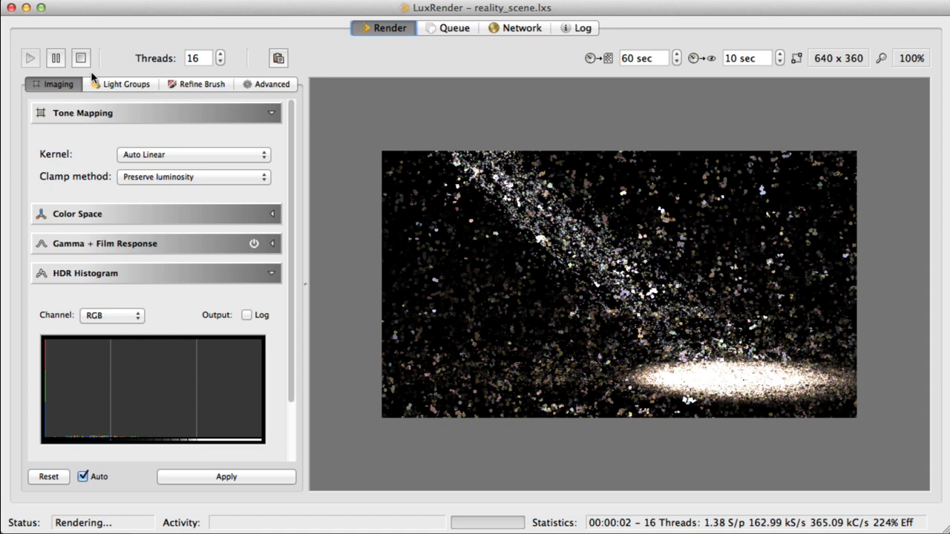
pyautogui.click(240, 479)
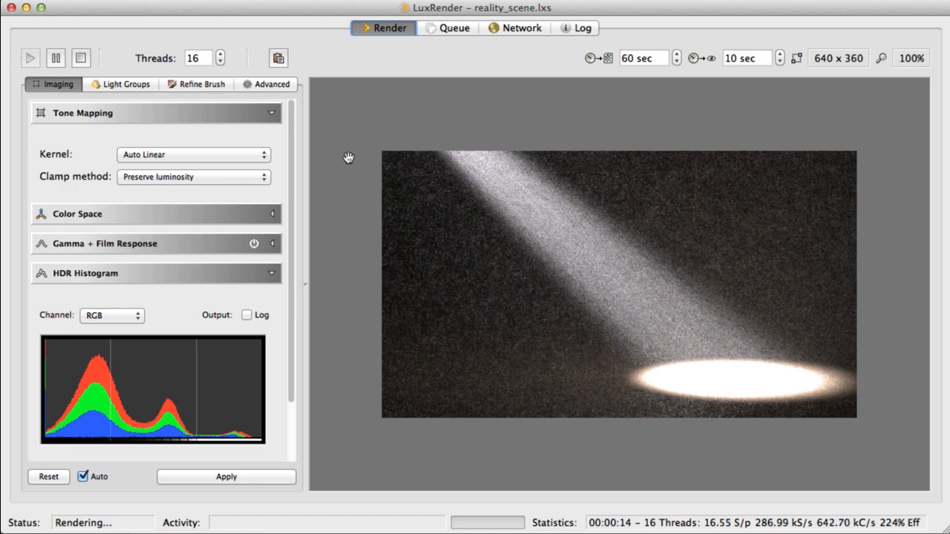
# - Change the tone mapping kernel to Linear and set the shutter to 1/4
pyautogui.click(177, 155)
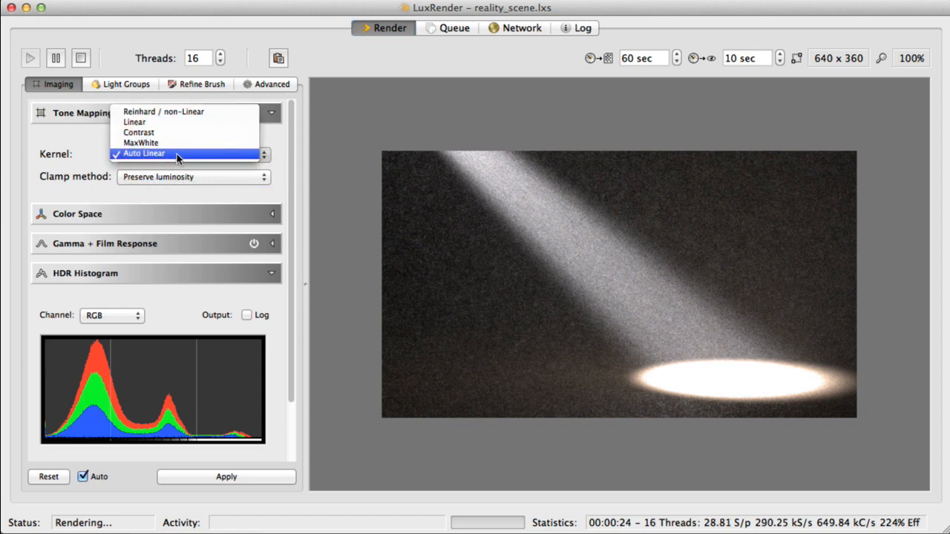
pyautogui.click(158, 123)
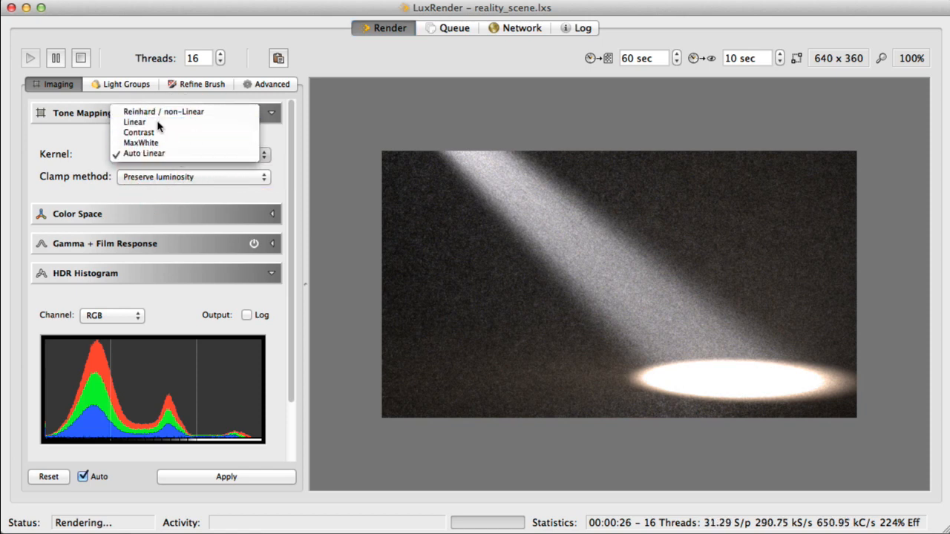
pyautogui.click(168, 222)
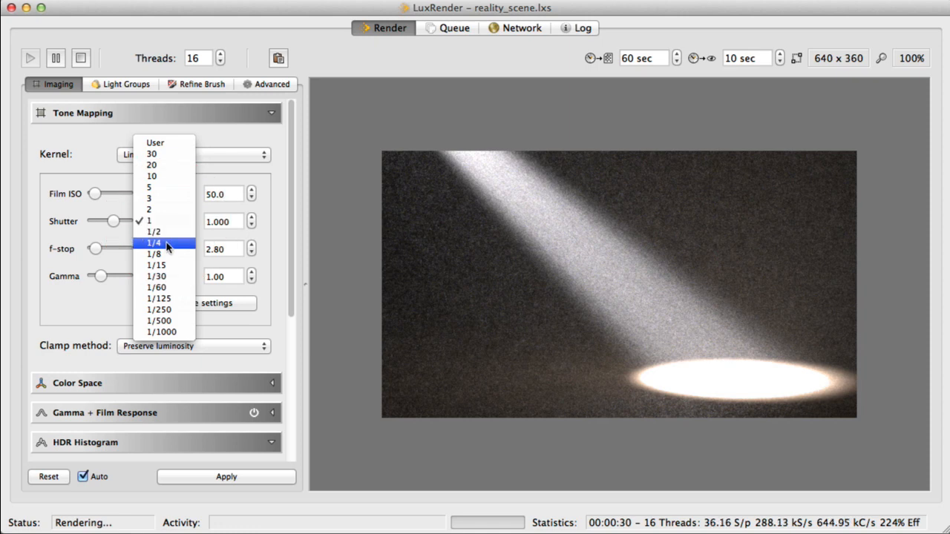
pyautogui.click(167, 244)
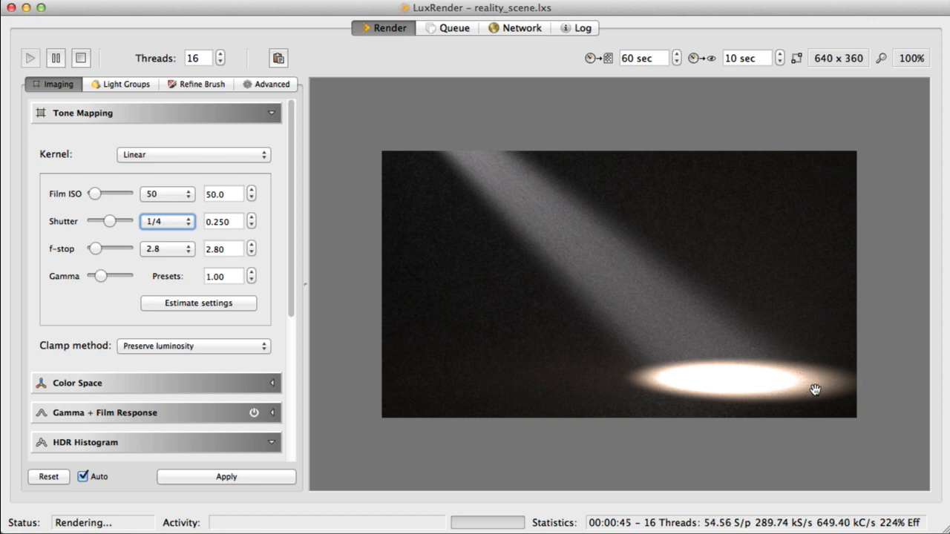
# - Quit LuxRender and return to the Reality window
pyautogui.click(327, 94)
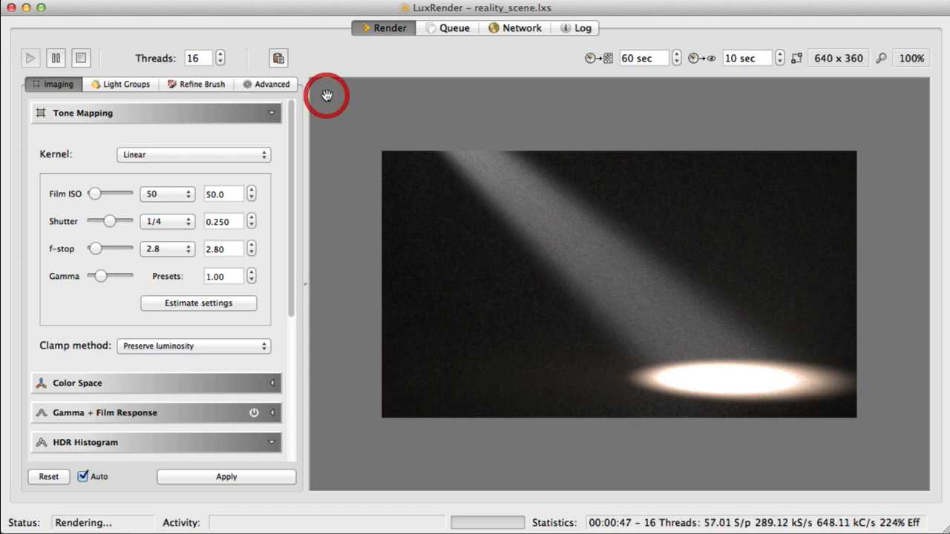
pyautogui.click(83, 5)
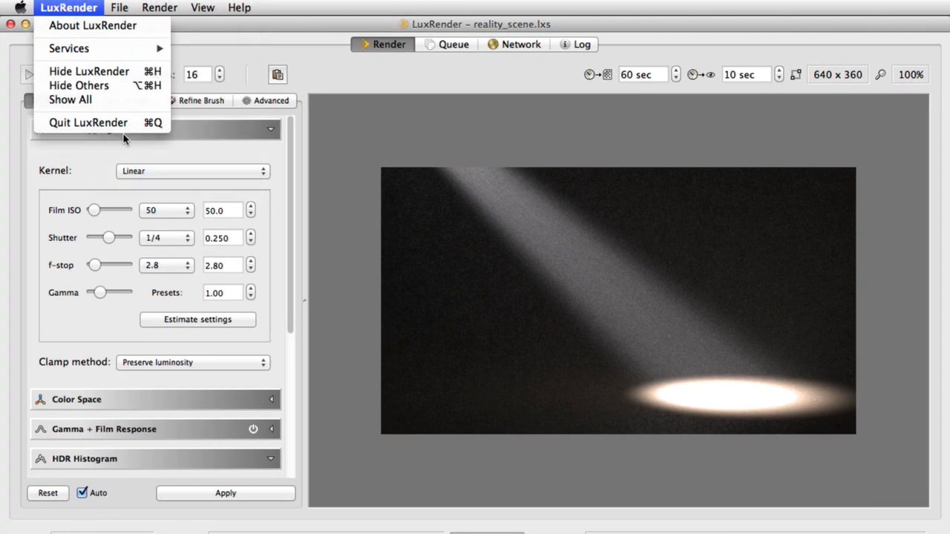
pyautogui.click(122, 108)
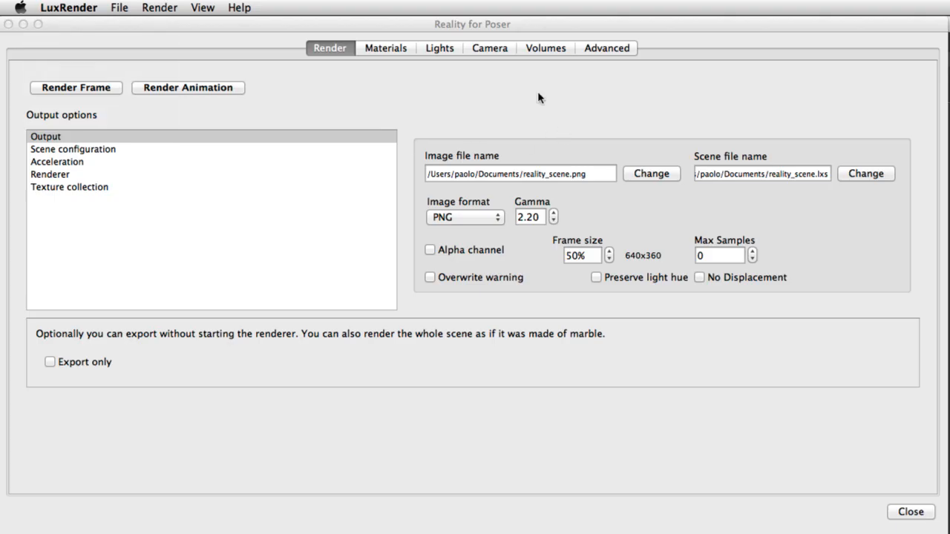
# - Set the cone feather of the spot light, Light 1, to 1
pyautogui.click(440, 49)
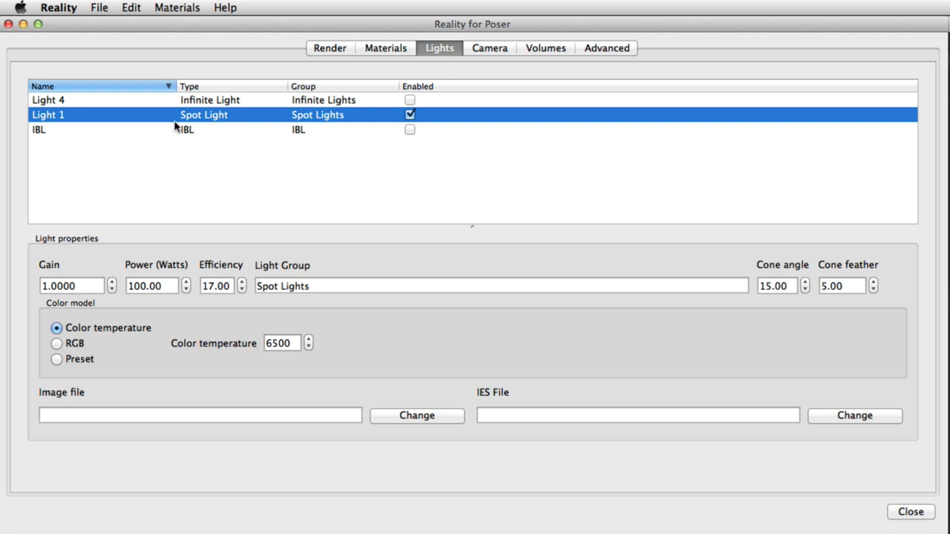
pyautogui.click(93, 123)
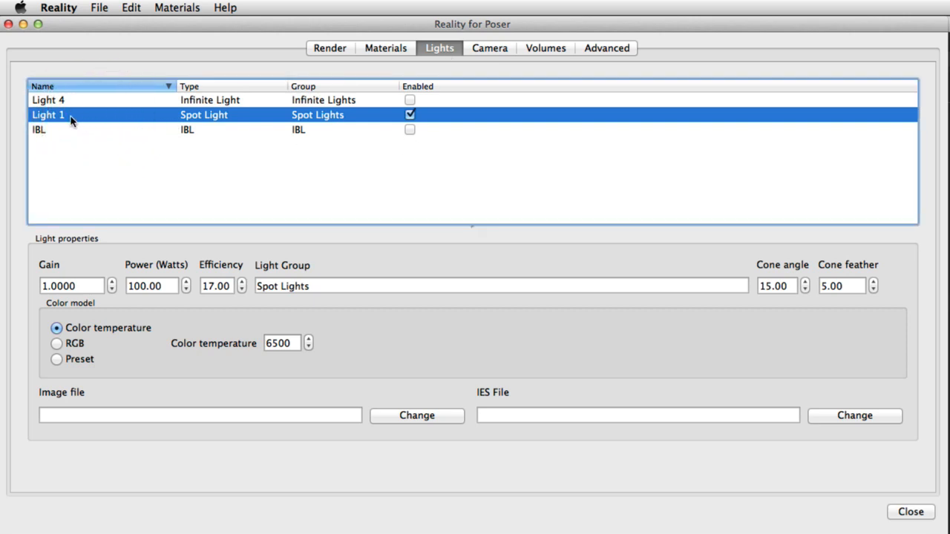
pyautogui.click(826, 287)
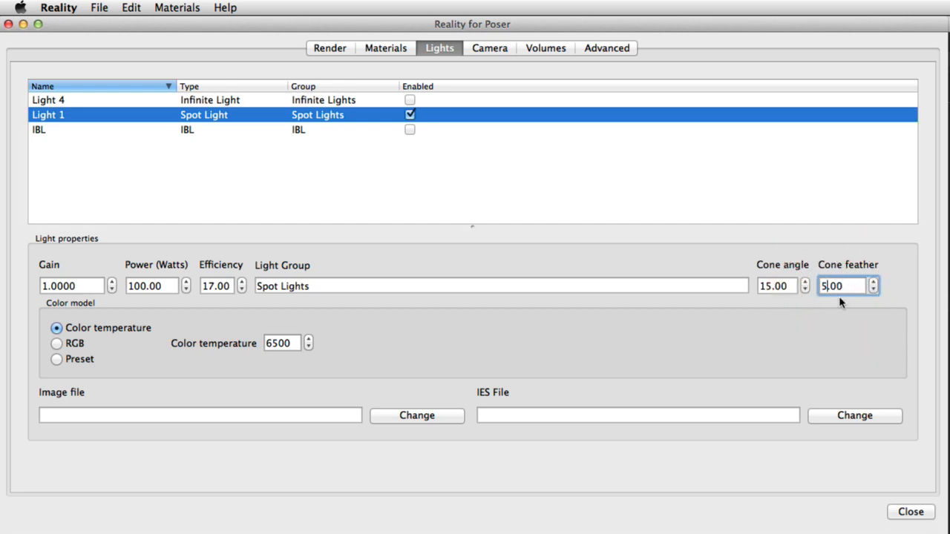
pyautogui.press('Tab')
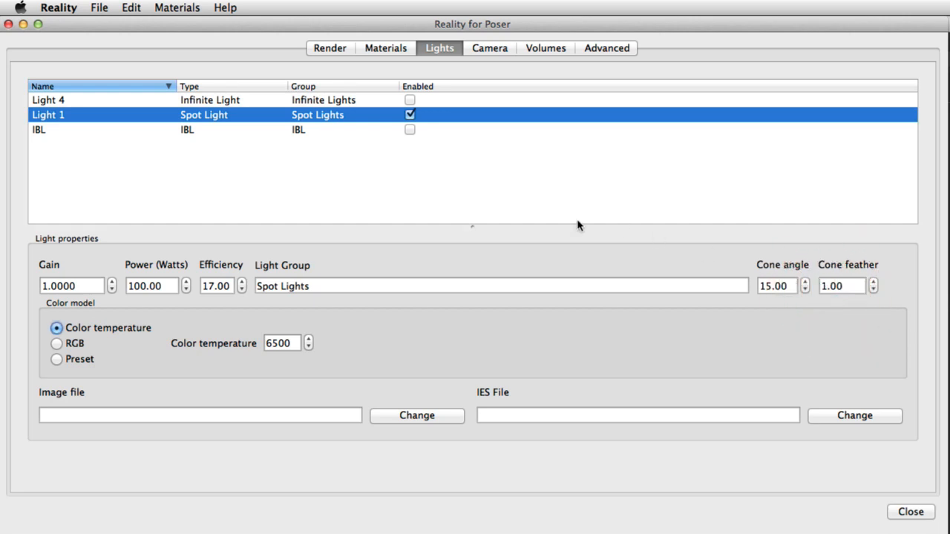
# - Render the frame again with the sharper spotlight cone and refresh the LuxRender image
pyautogui.click(331, 48)
pyautogui.click(79, 88)
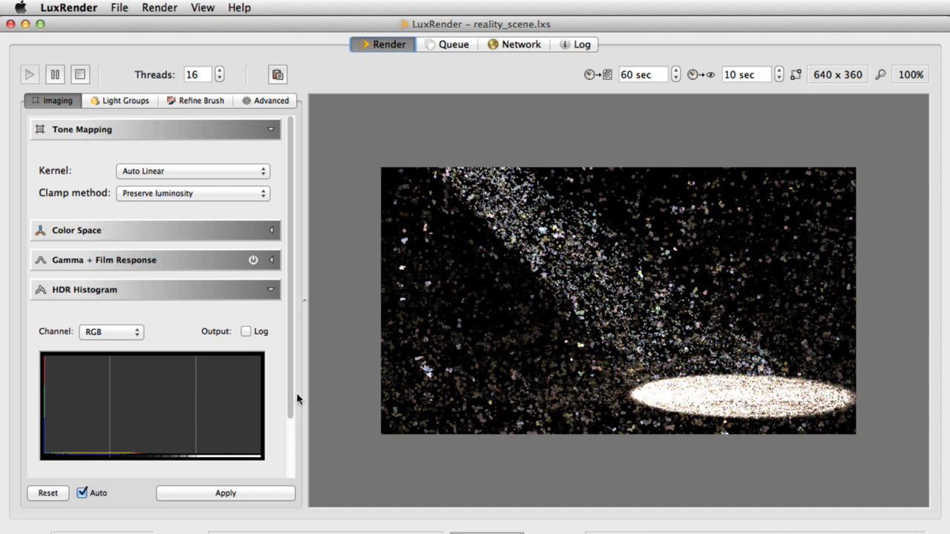
pyautogui.click(257, 495)
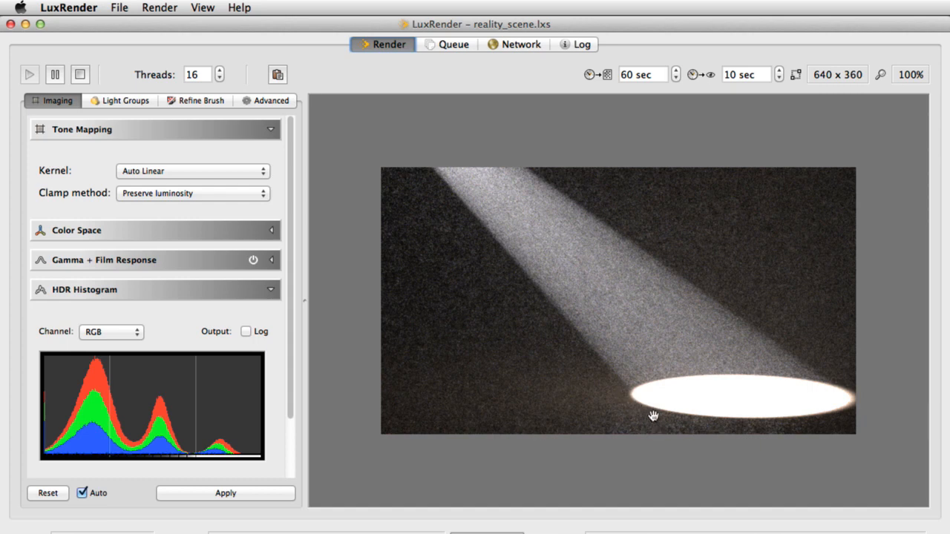
# - Switch the new render's tone mapping kernel to Linear and set the shutter to 1/8
pyautogui.click(178, 173)
pyautogui.click(170, 140)
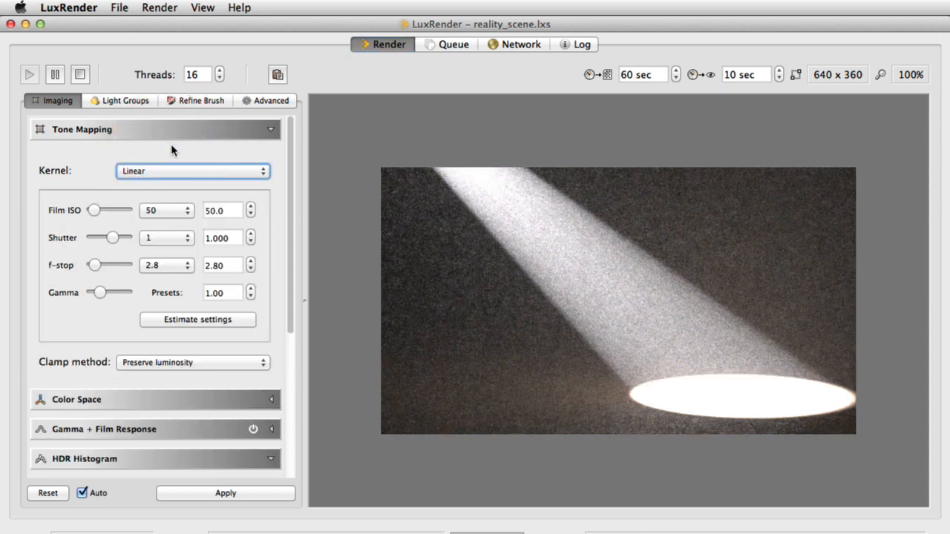
pyautogui.click(169, 238)
pyautogui.click(171, 270)
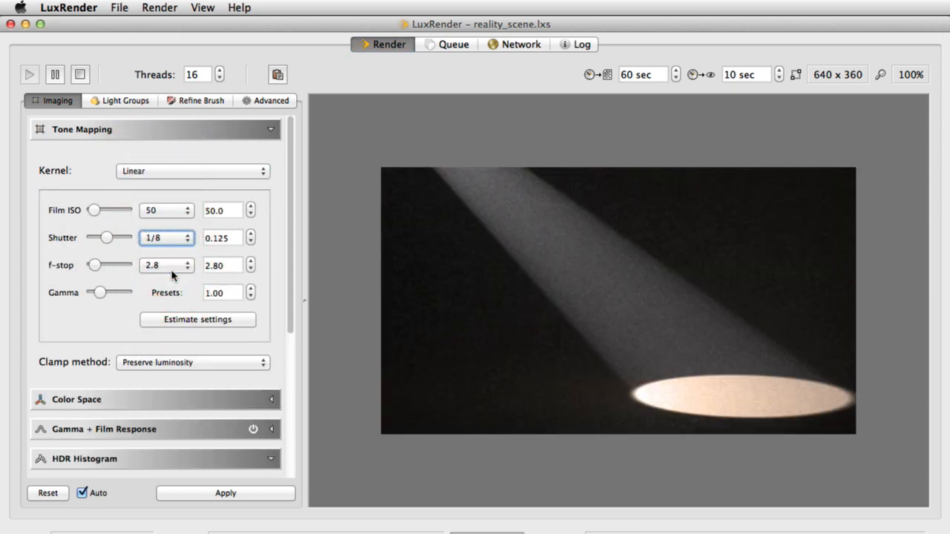